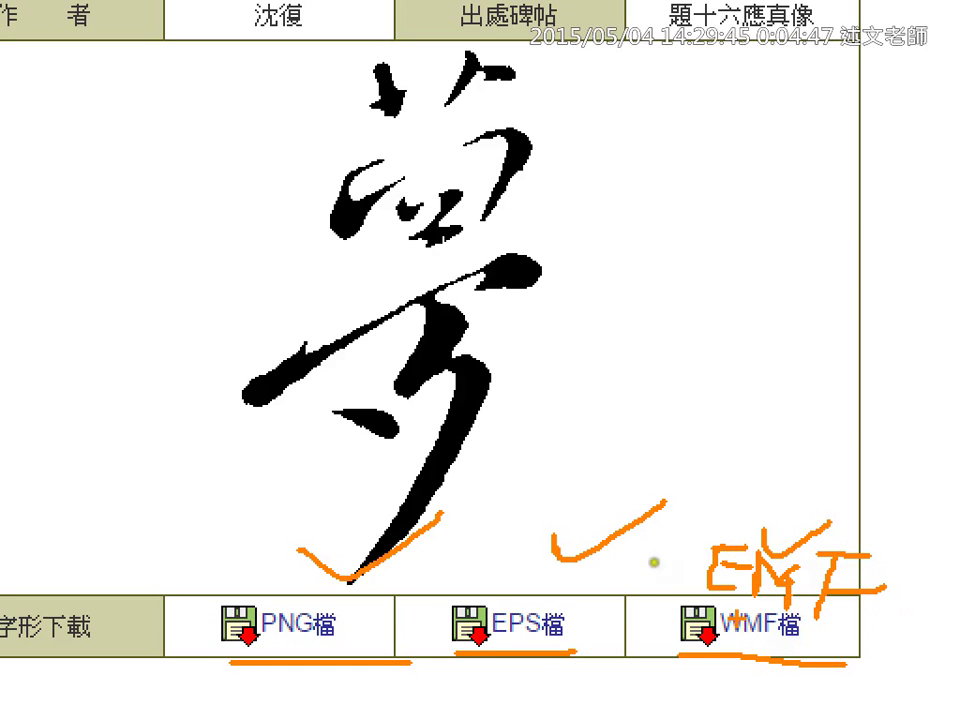
mouse_move(465, 692)
left_mouse_down()
mouse_move(443, 539)
mouse_move(875, 491)
mouse_move(650, 678)
left_mouse_up()
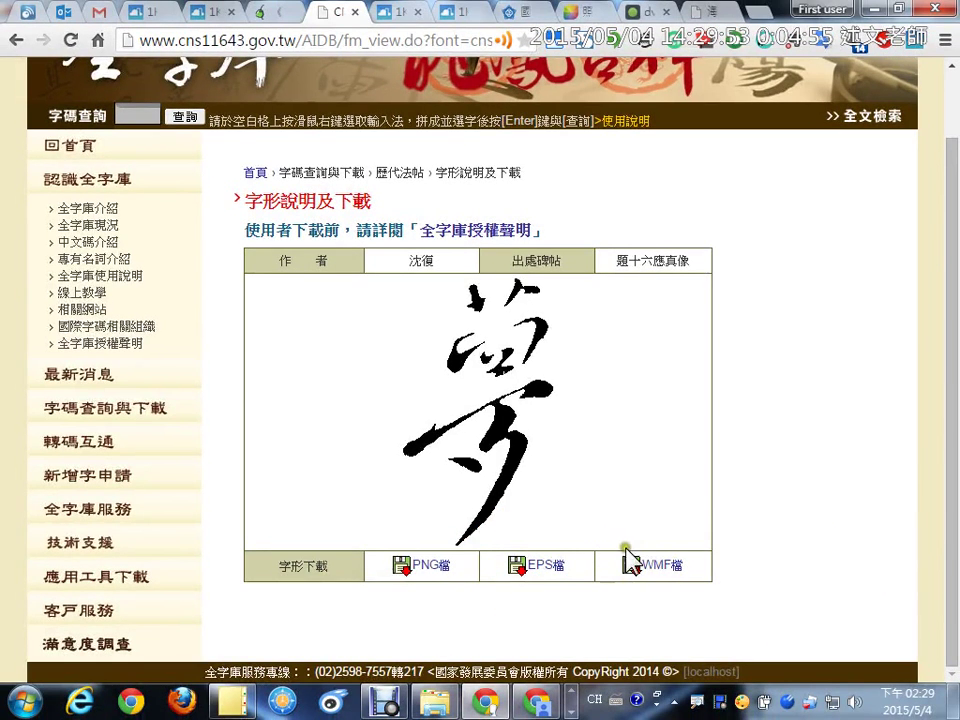
left_click(665, 572)
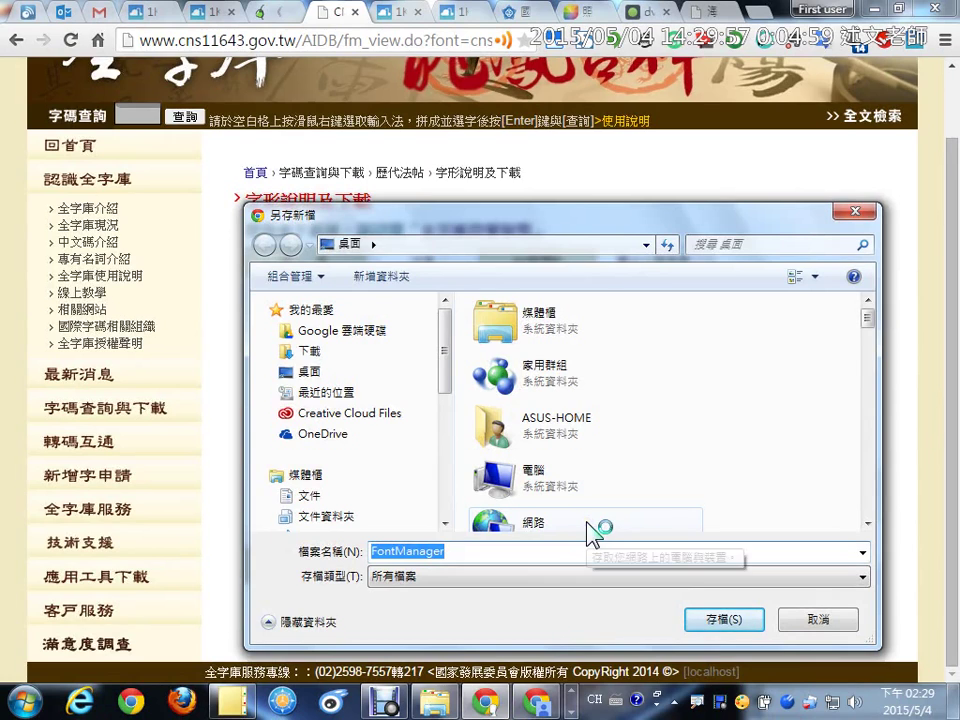
left_click(795, 619)
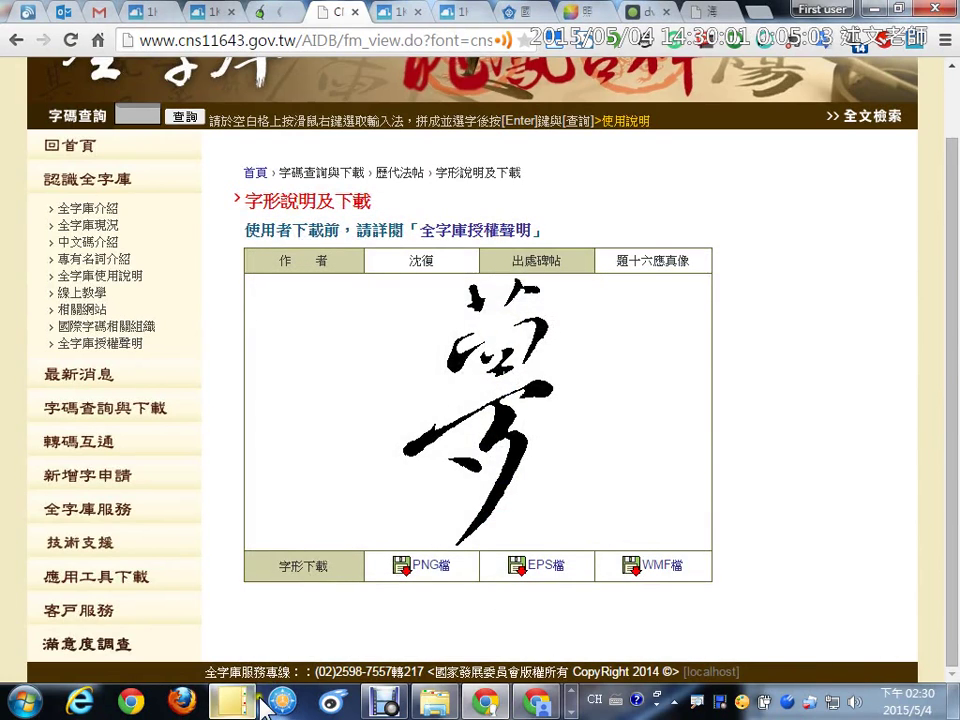
Switch to File Explorer and view the calligraphy WMF files in 範例檔案 > 海外服務志工講座相關檔案 > 夢想的地點書法字
left_click(362, 526)
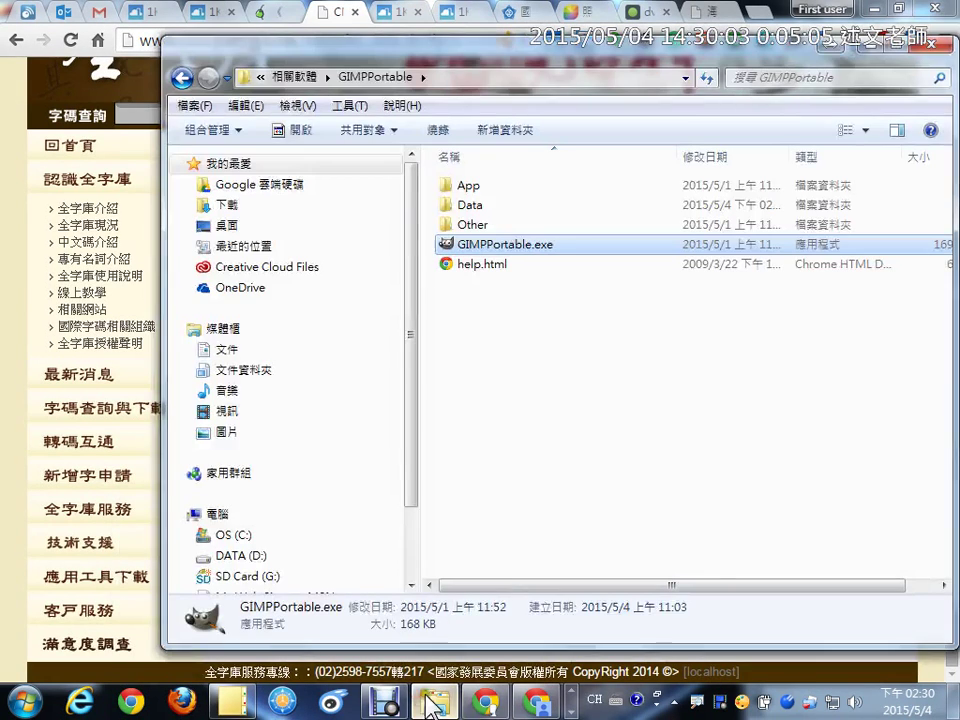
left_click(260, 77)
mouse_move(283, 88)
left_click(264, 95)
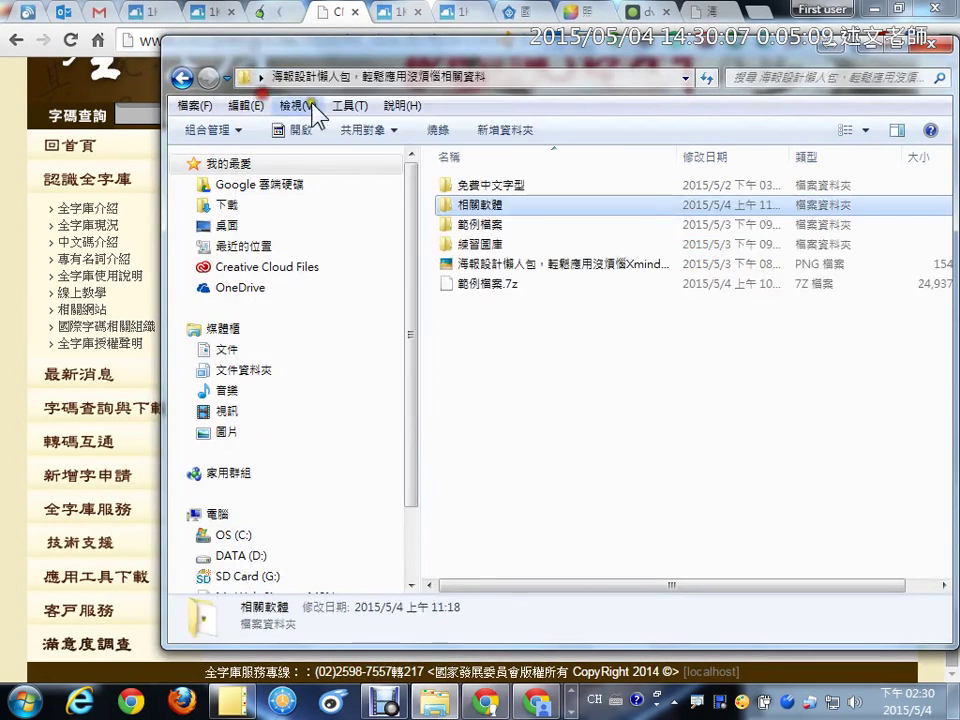
double_click(490, 226)
double_click(579, 214)
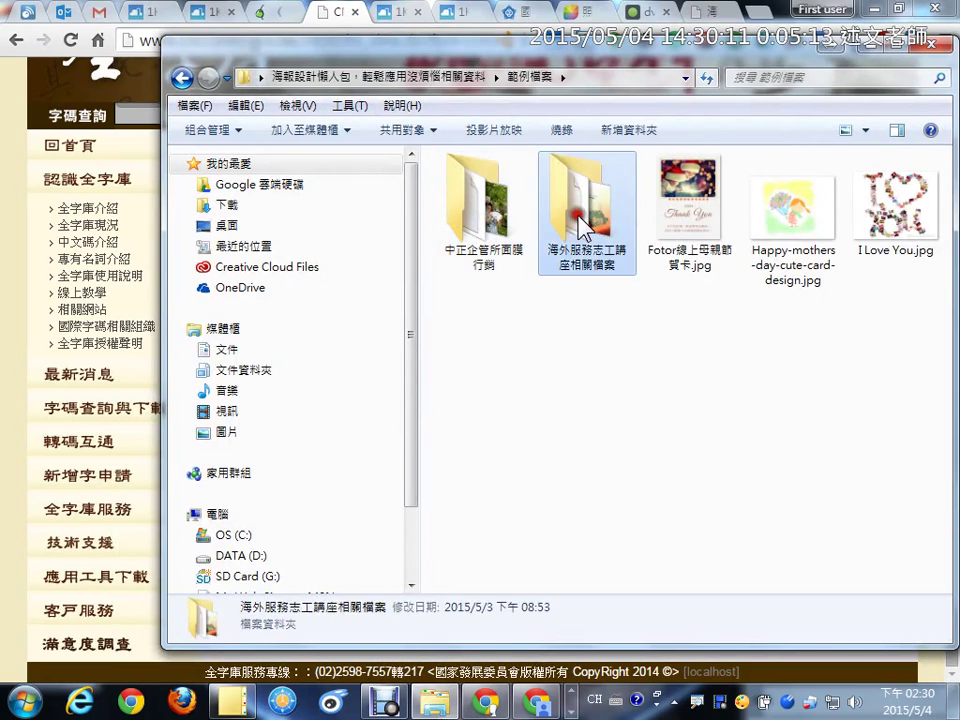
left_click(507, 207)
double_click(507, 207)
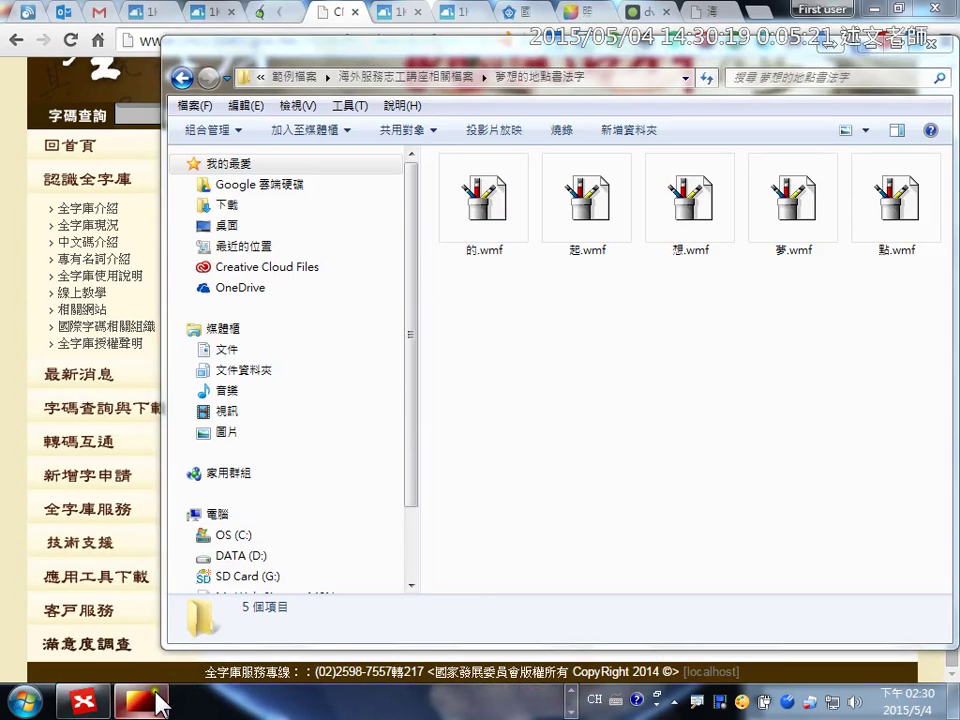
Switch to GIMP, start Open as Layers, and browse from the desktop through the poster materials to the 夢想的地點書法字 folder
left_click(140, 701)
left_click(25, 31)
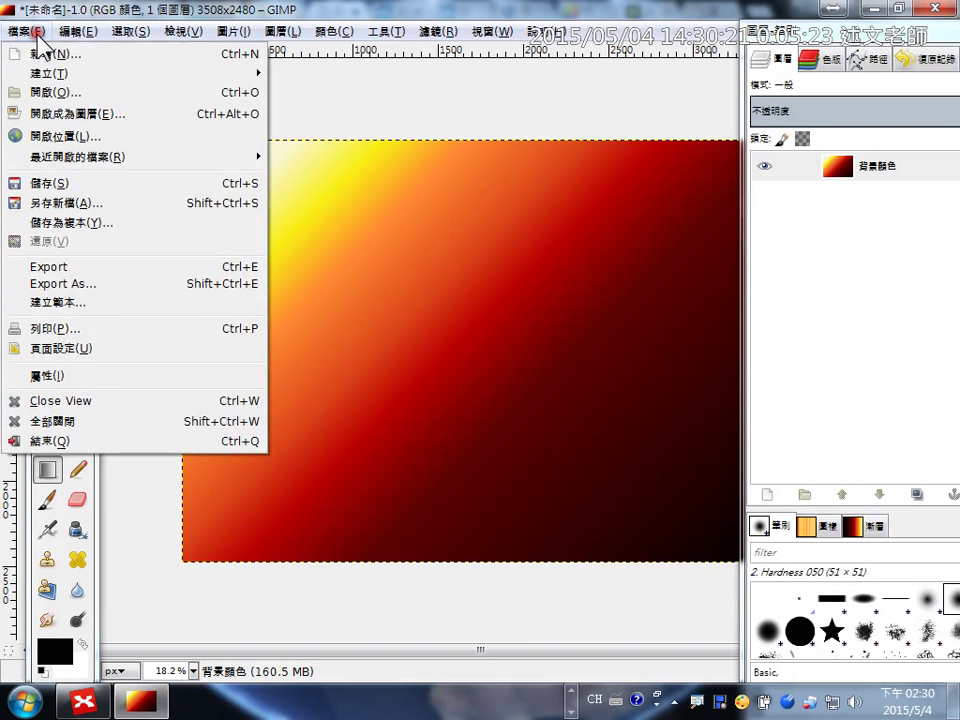
left_click(87, 116)
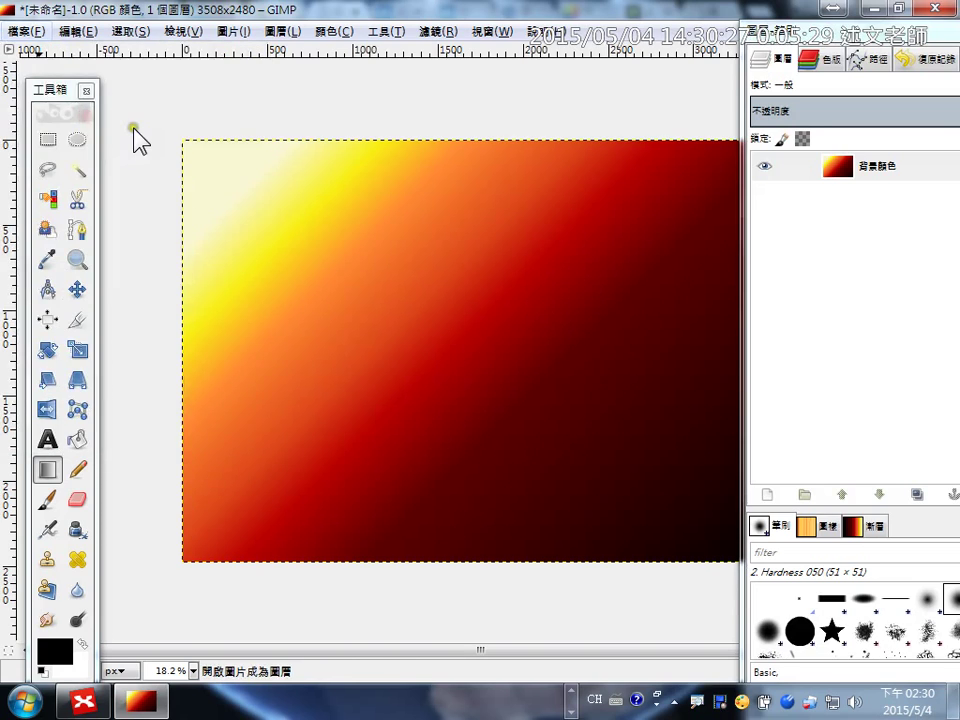
left_click_drag(261, 205, 189, 104)
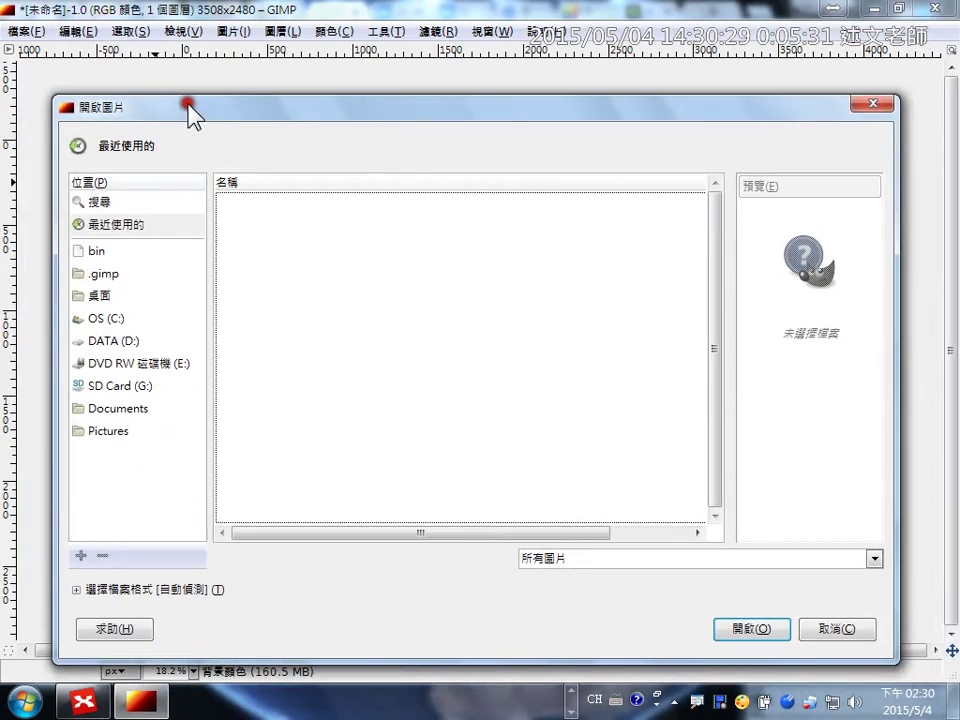
left_click(96, 296)
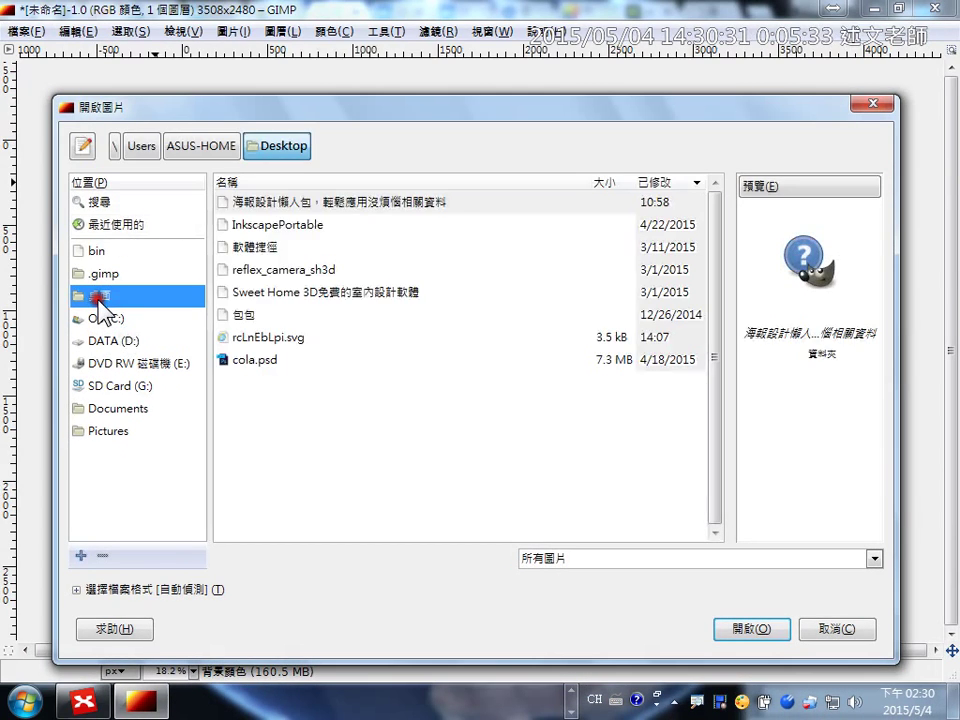
double_click(279, 201)
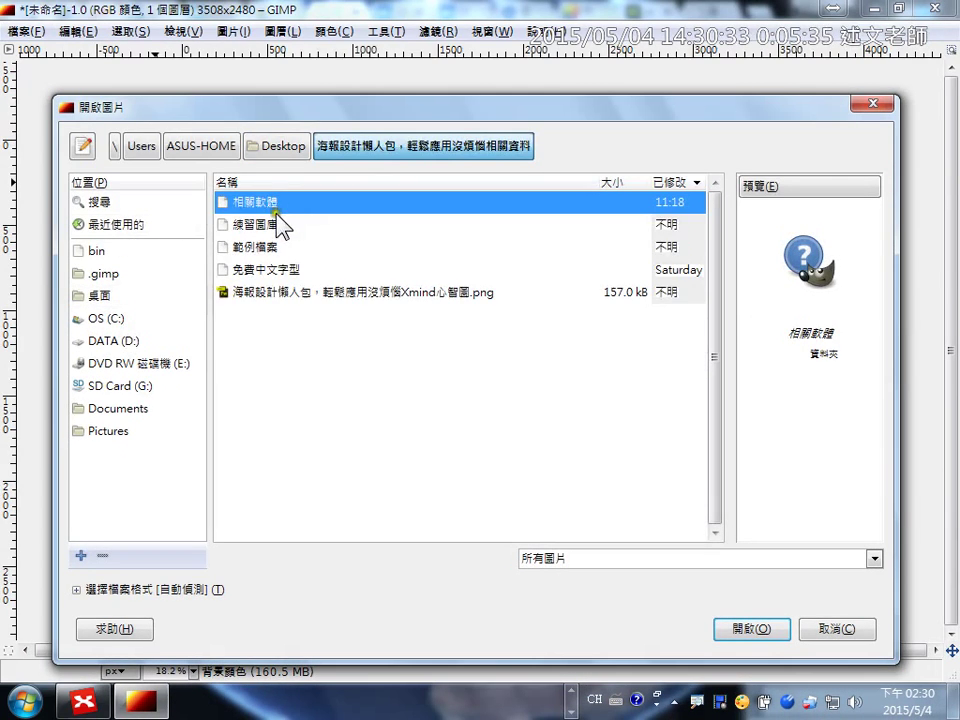
double_click(271, 248)
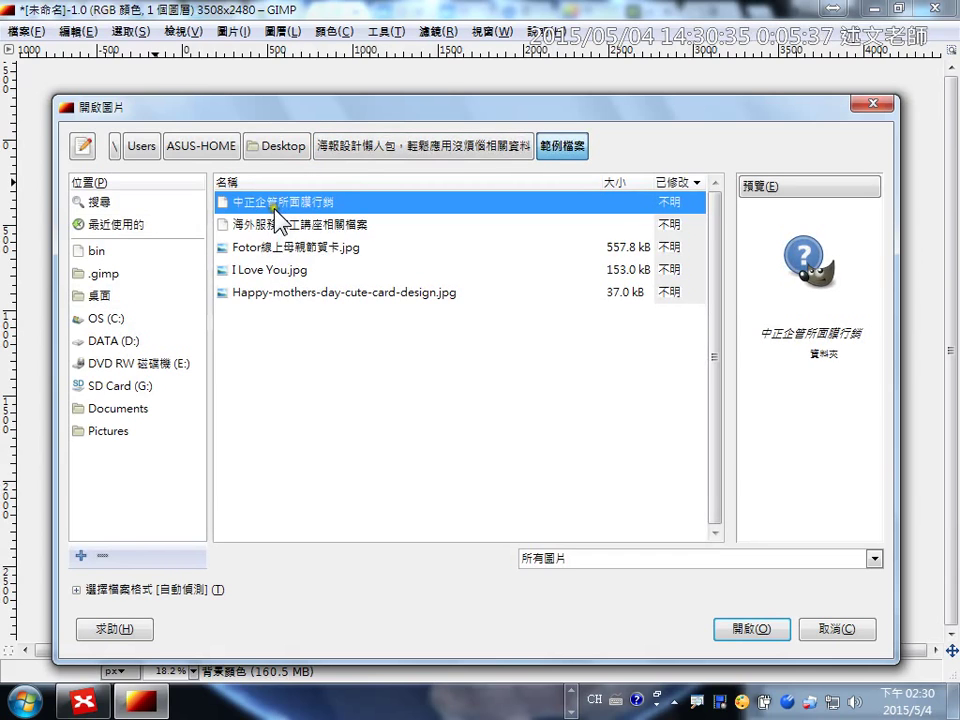
double_click(279, 222)
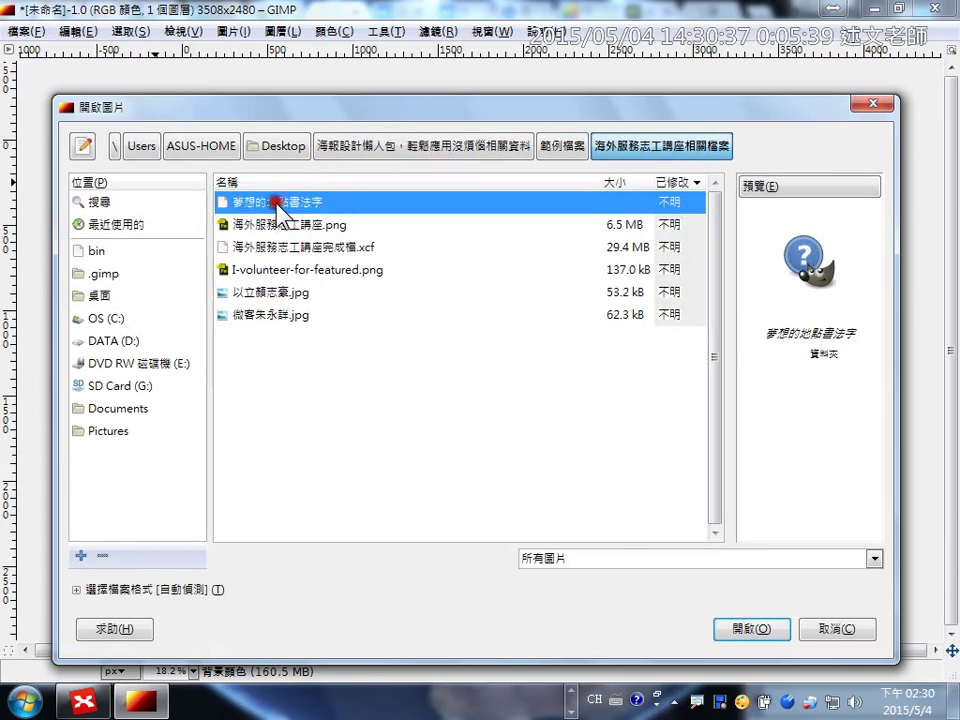
double_click(274, 199)
left_click(519, 355)
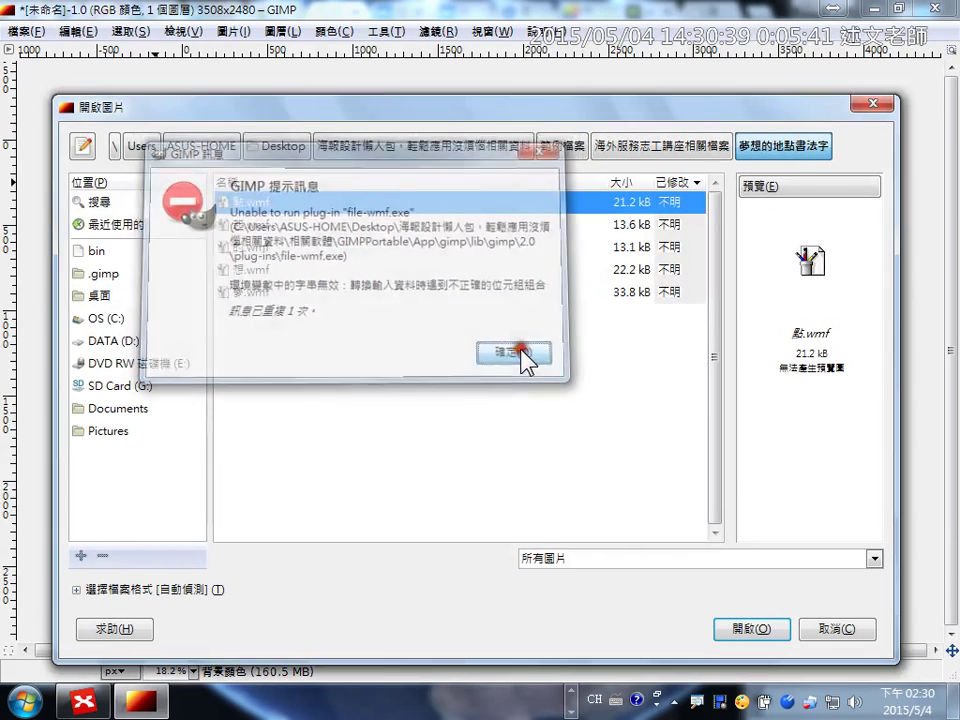
Try to open 夢.wmf as a layer and dismiss the error messages
double_click(262, 294)
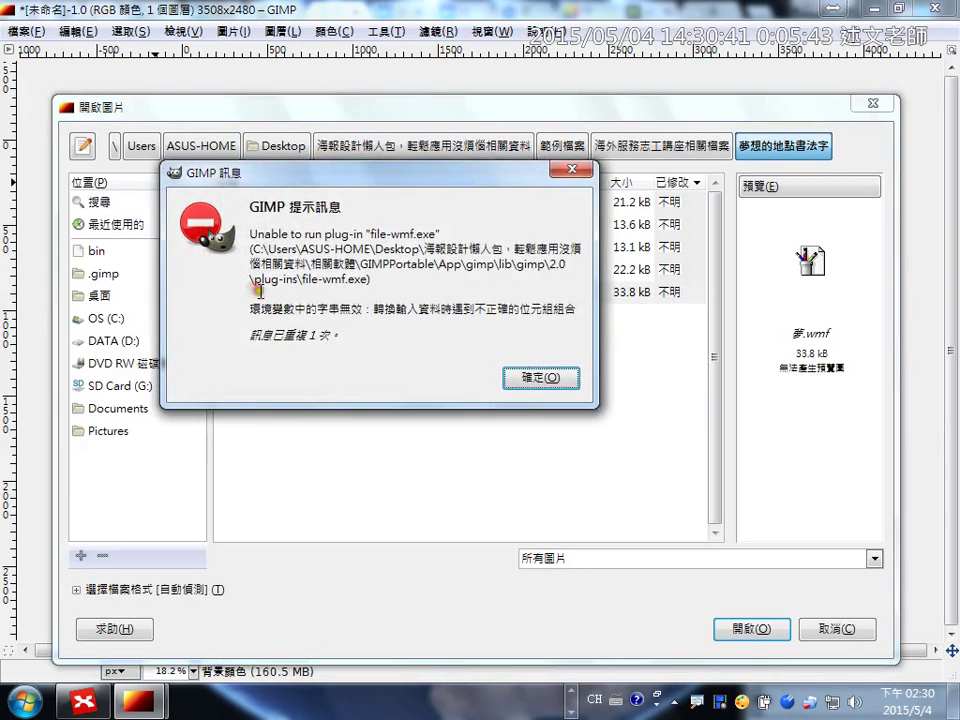
left_click(531, 375)
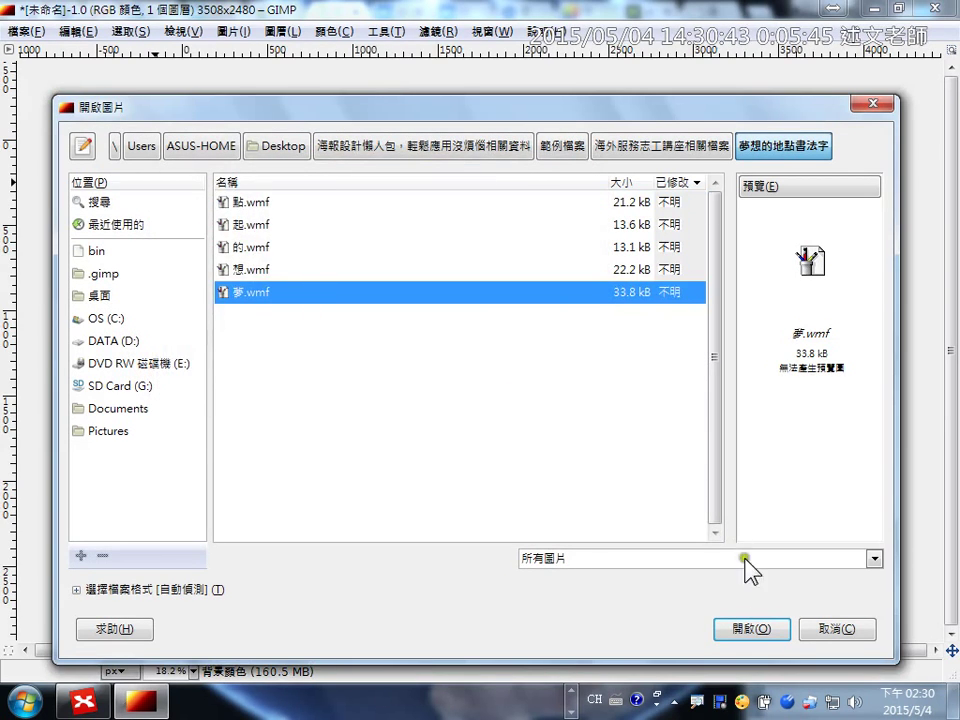
left_click(752, 629)
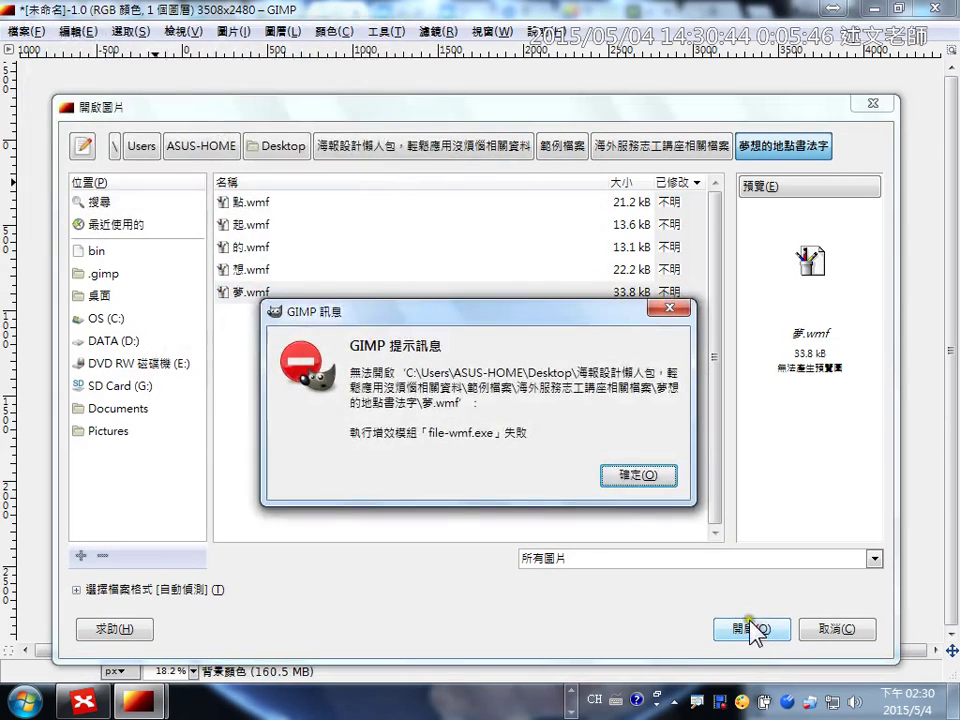
left_click(647, 474)
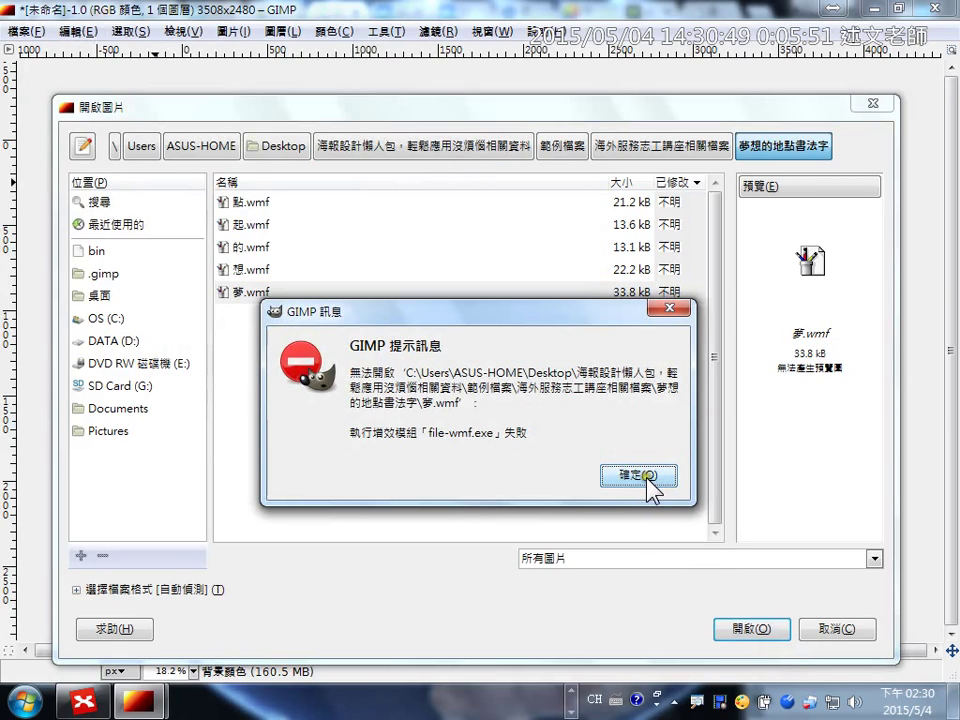
left_click(645, 468)
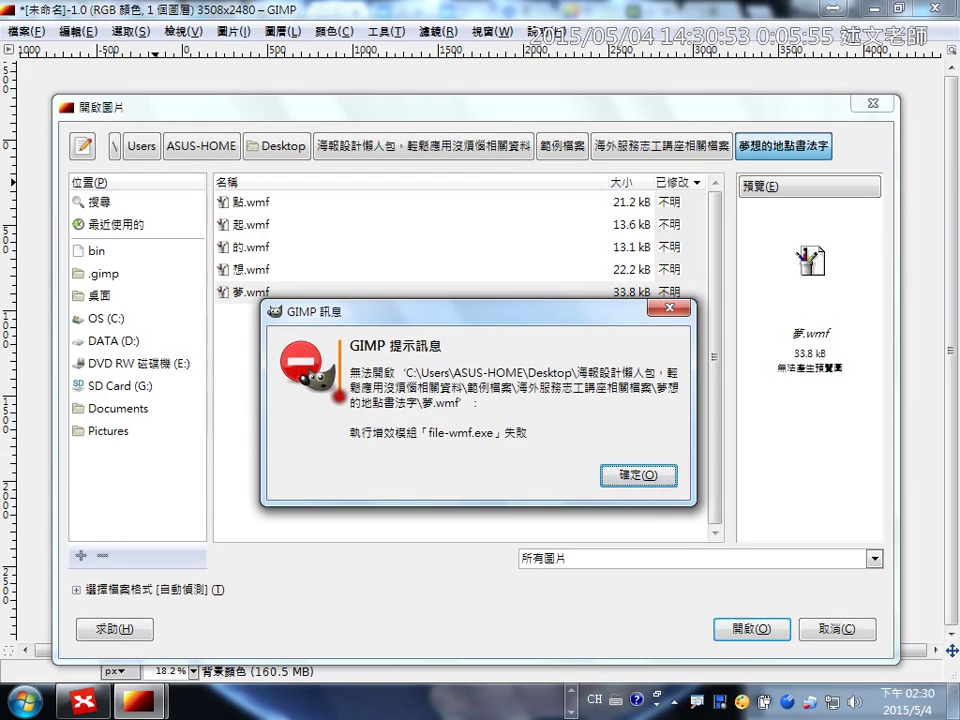
left_click_drag(350, 340, 343, 437)
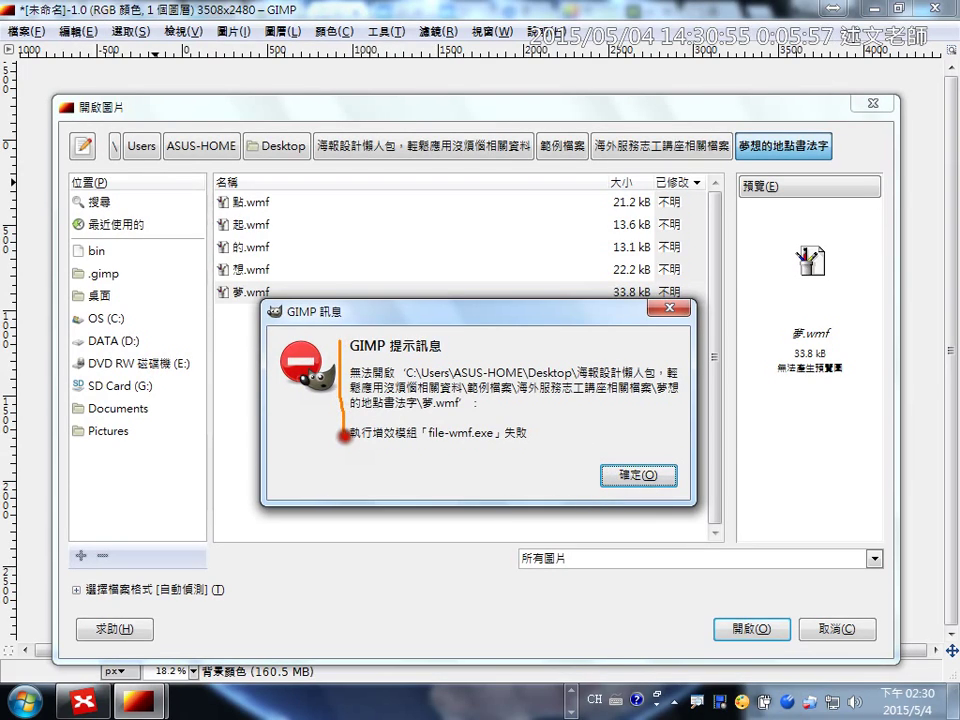
left_click_drag(593, 366, 666, 351)
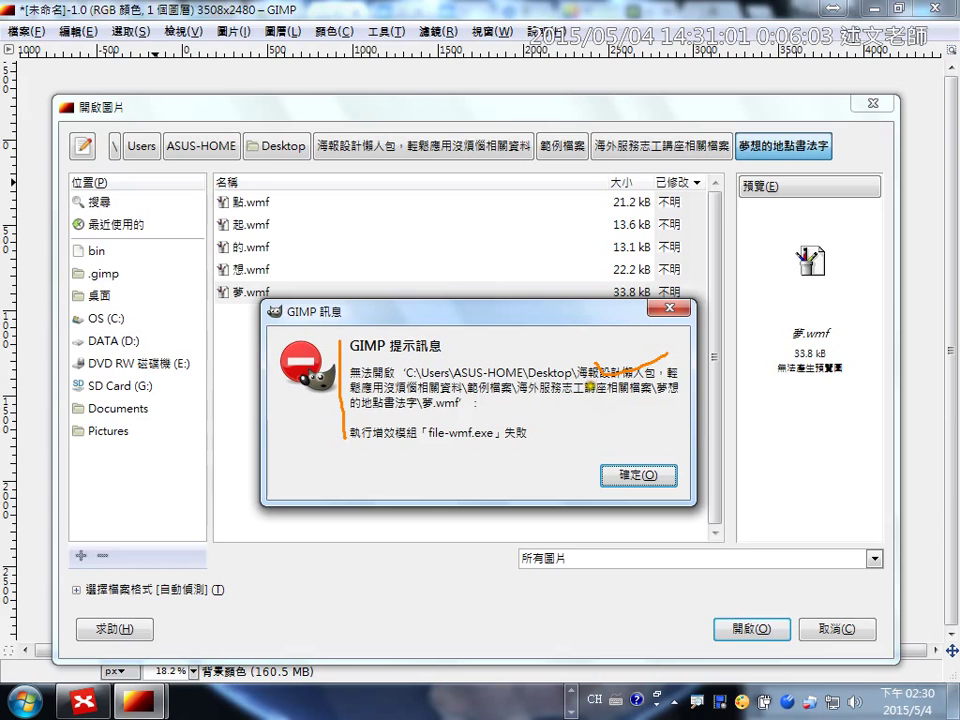
key("Escape")
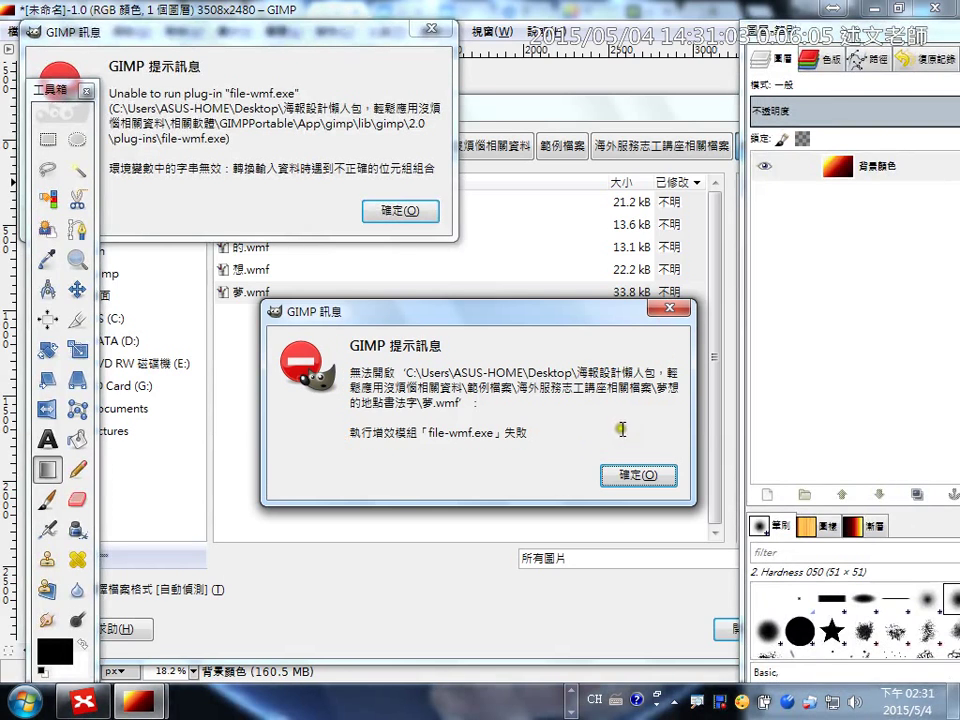
left_click(410, 212)
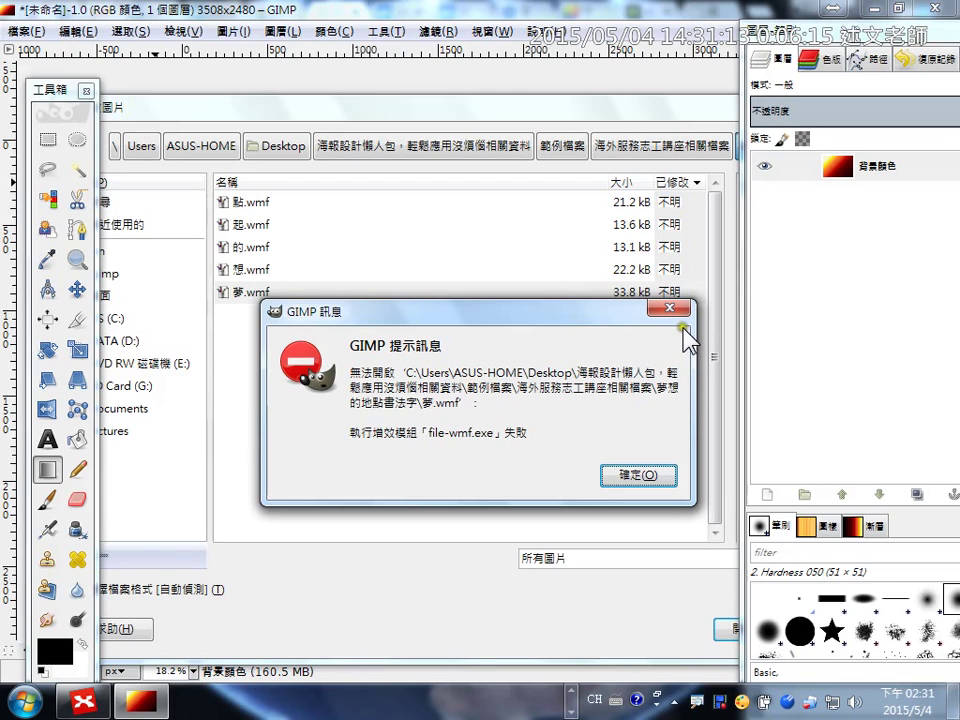
left_click(662, 480)
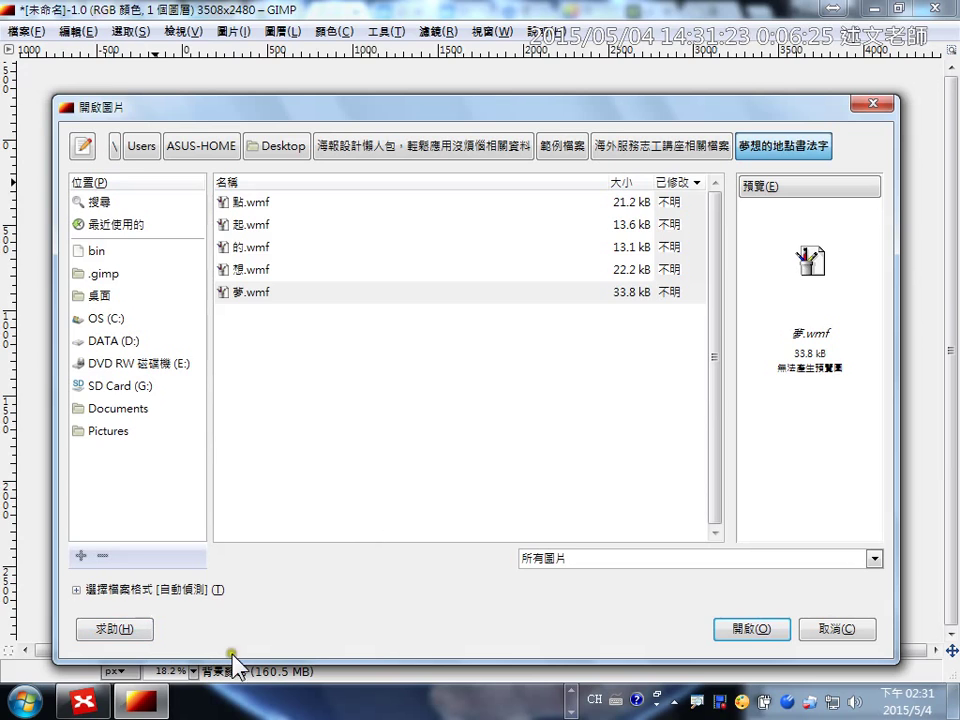
Switch to Chrome and bring up another open browser tab
left_click(572, 694)
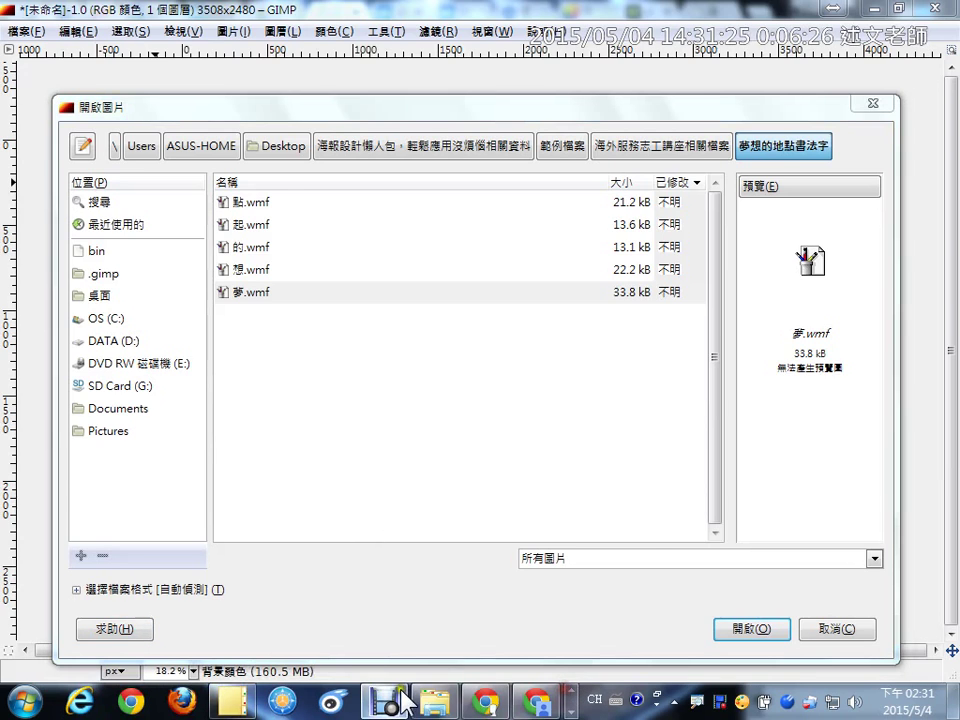
left_click(482, 703)
left_click(157, 12)
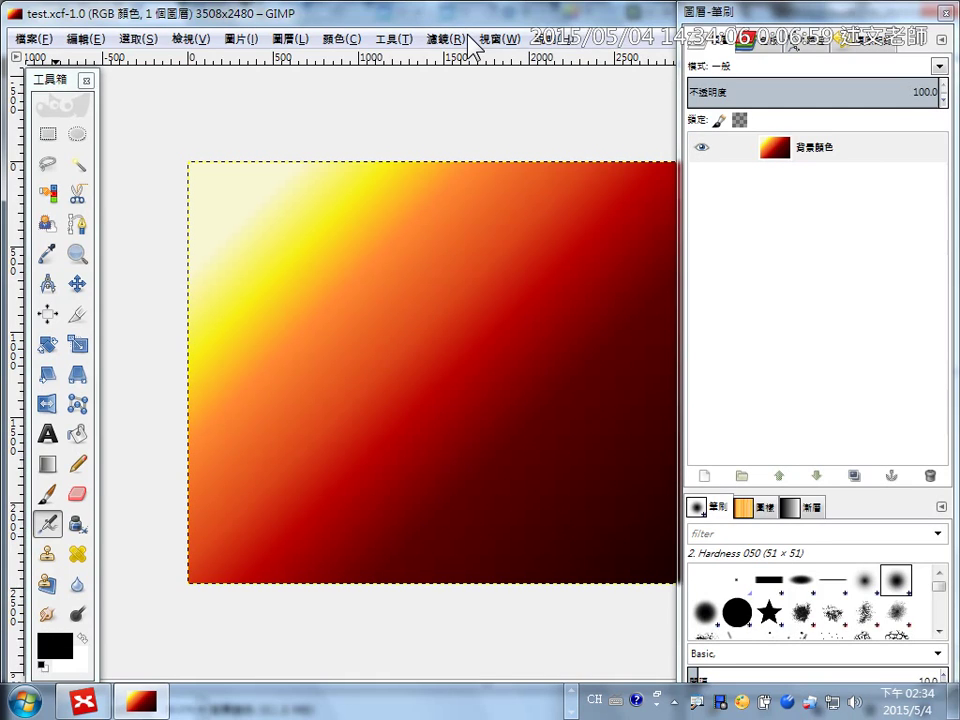
Examine the file name and folder of the gradient image in the Save As dialog, and close it without saving
left_click(38, 38)
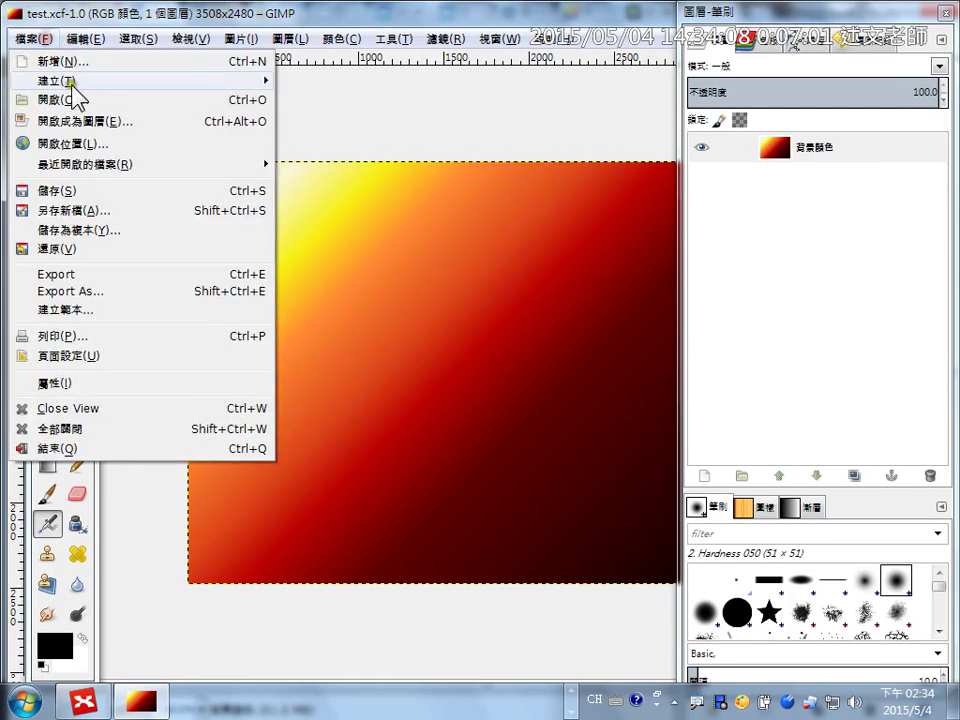
left_click(88, 207)
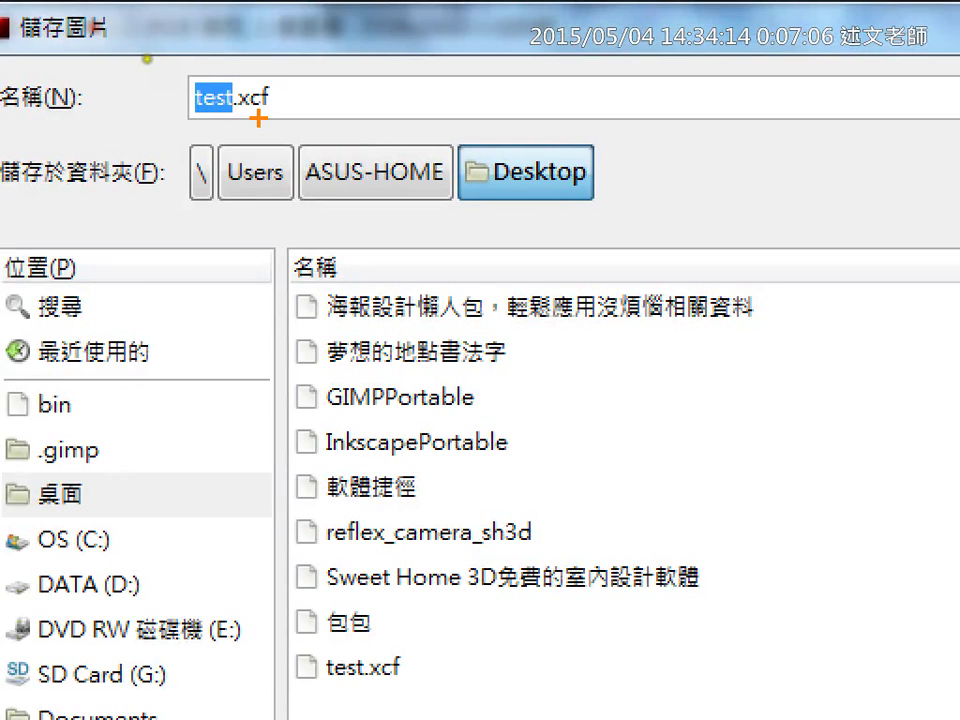
left_click_drag(137, 61, 181, 61)
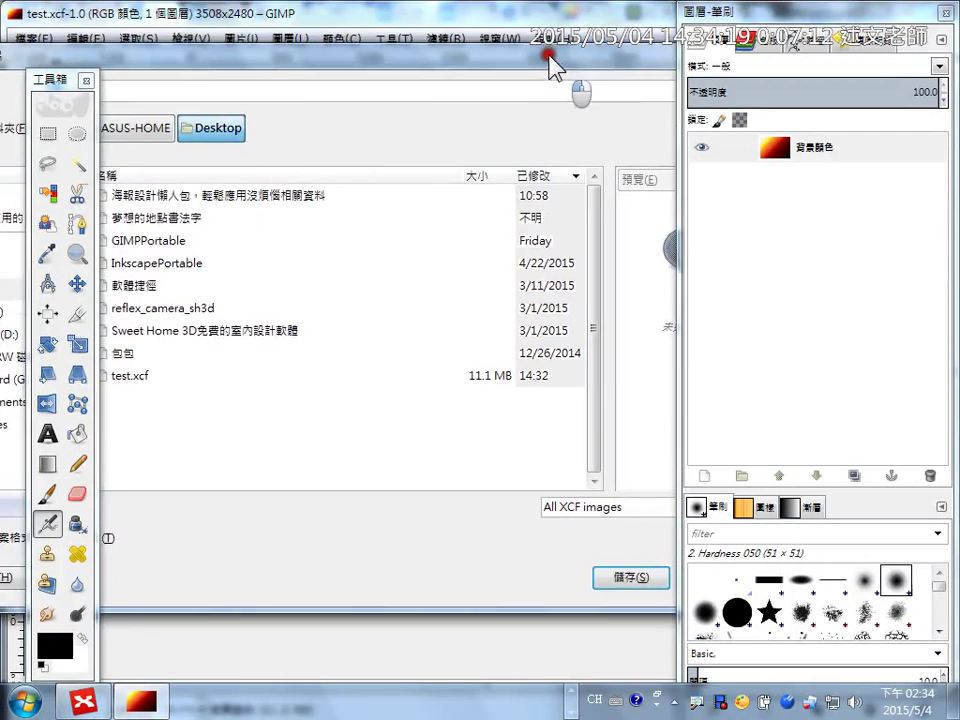
left_click_drag(606, 60, 409, 127)
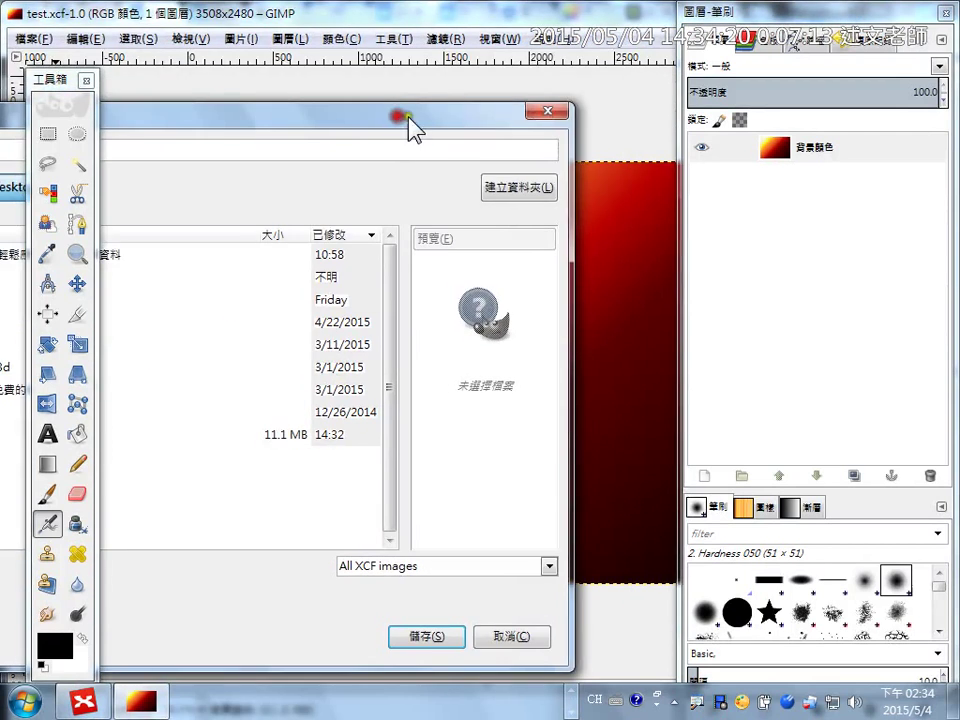
left_click(537, 118)
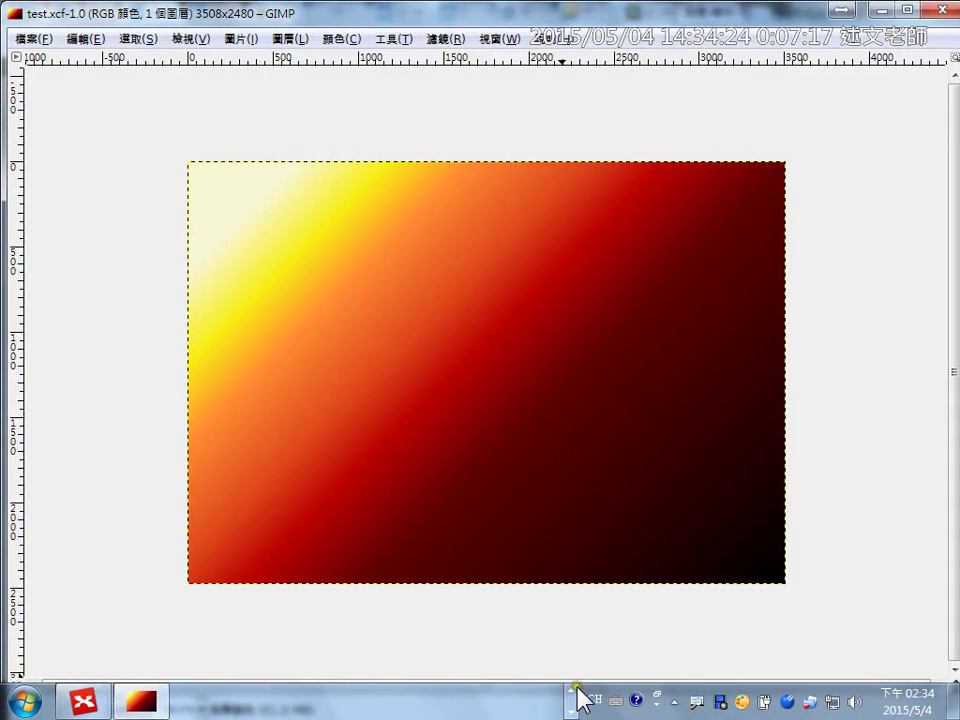
Show the desktop, point out the GIMPPortable folder, and return to GIMP
left_click(955, 695)
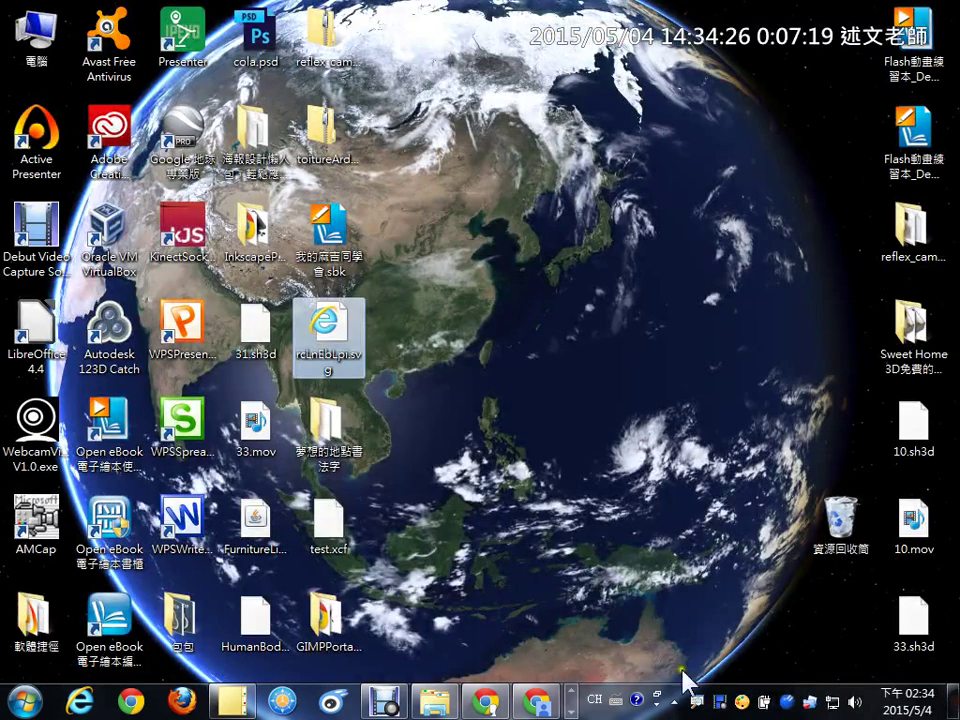
left_click(330, 640)
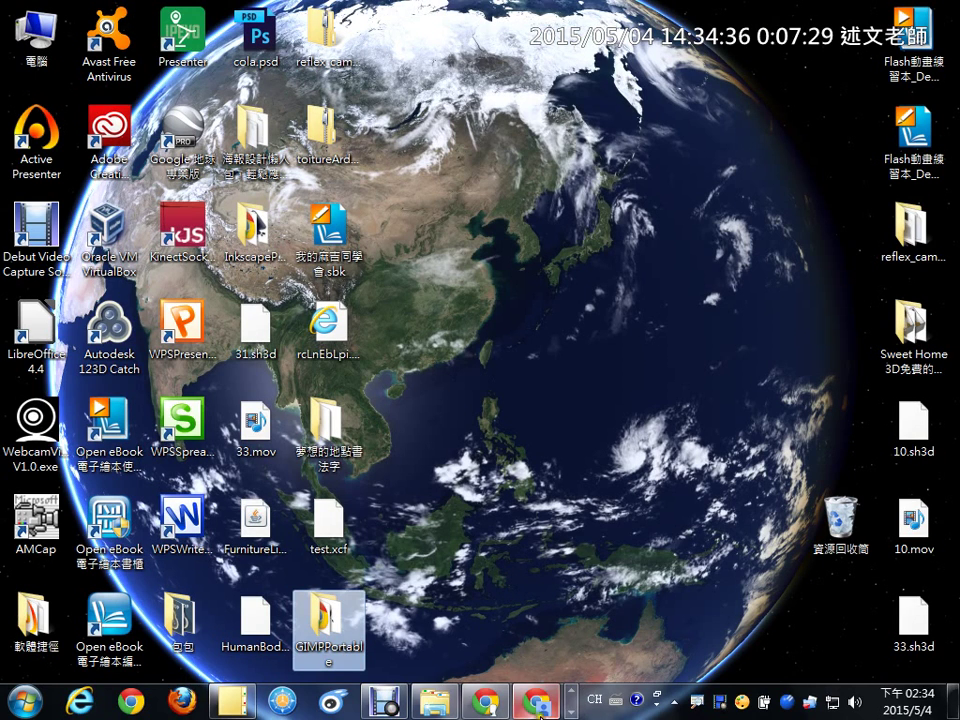
left_click(165, 705)
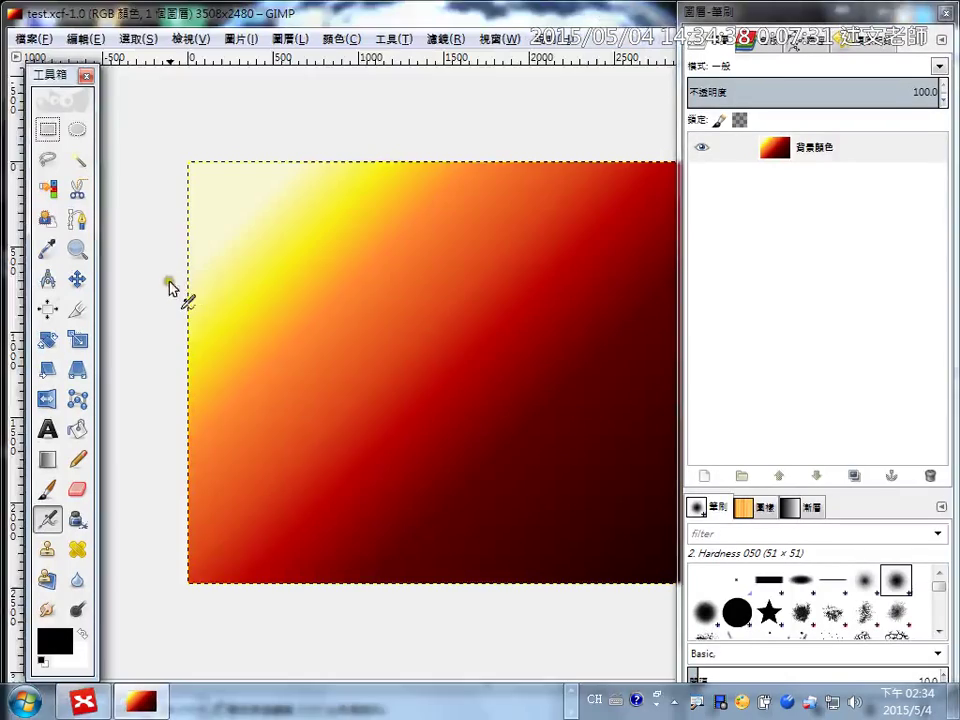
Choose 夢.wmf from the desktop folder 夢想的地點書法字 to open as a layer in the poster image
left_click(33, 39)
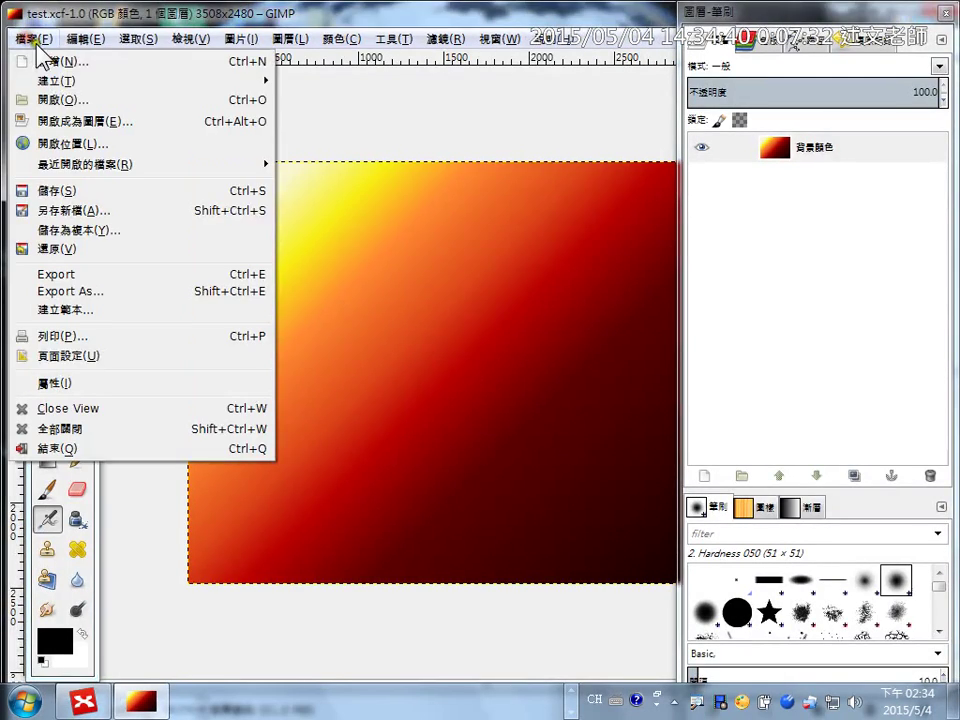
left_click(70, 100)
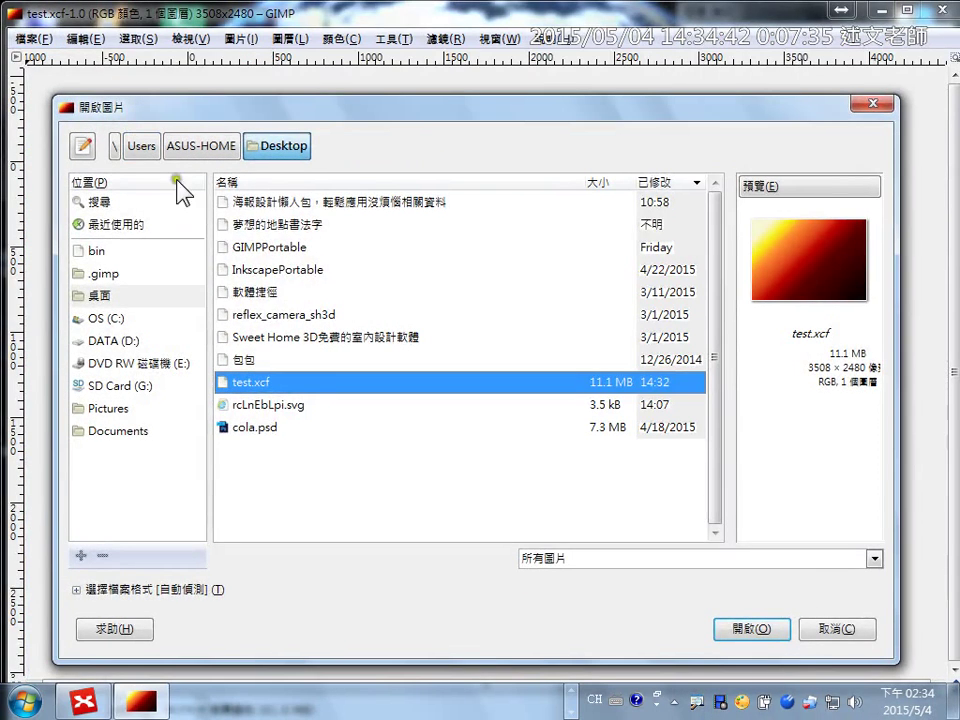
double_click(268, 225)
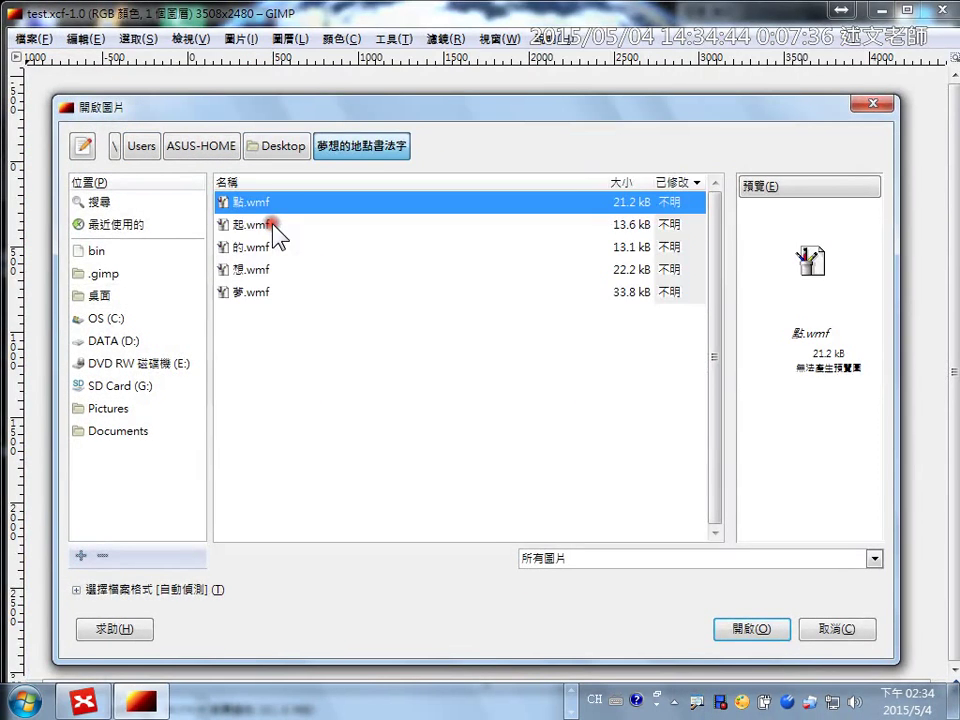
left_click(251, 292)
left_click(808, 365)
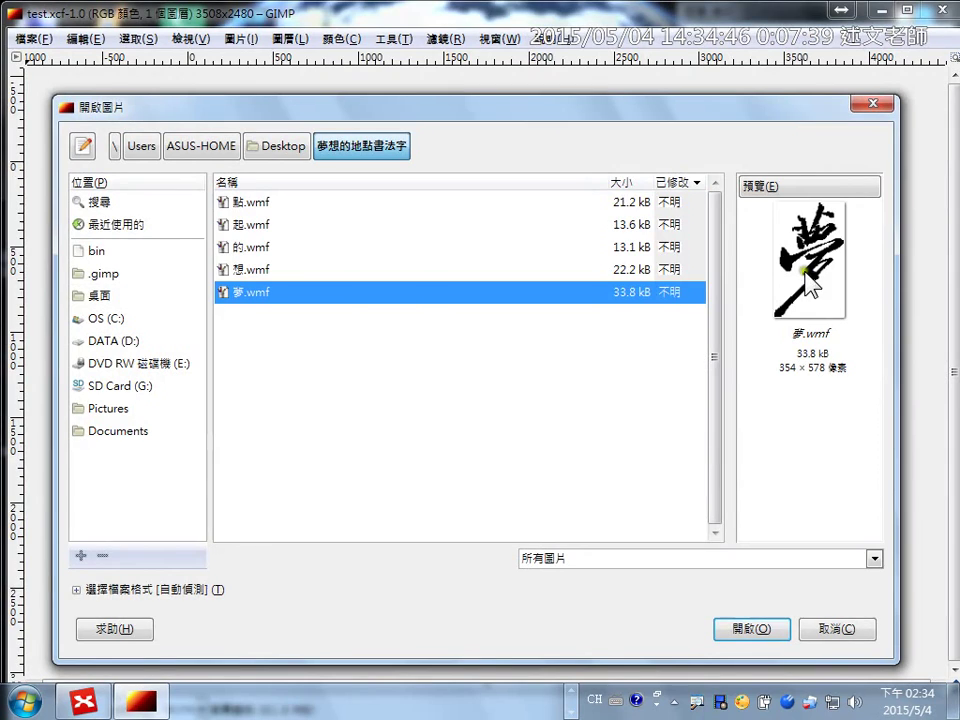
left_click(740, 629)
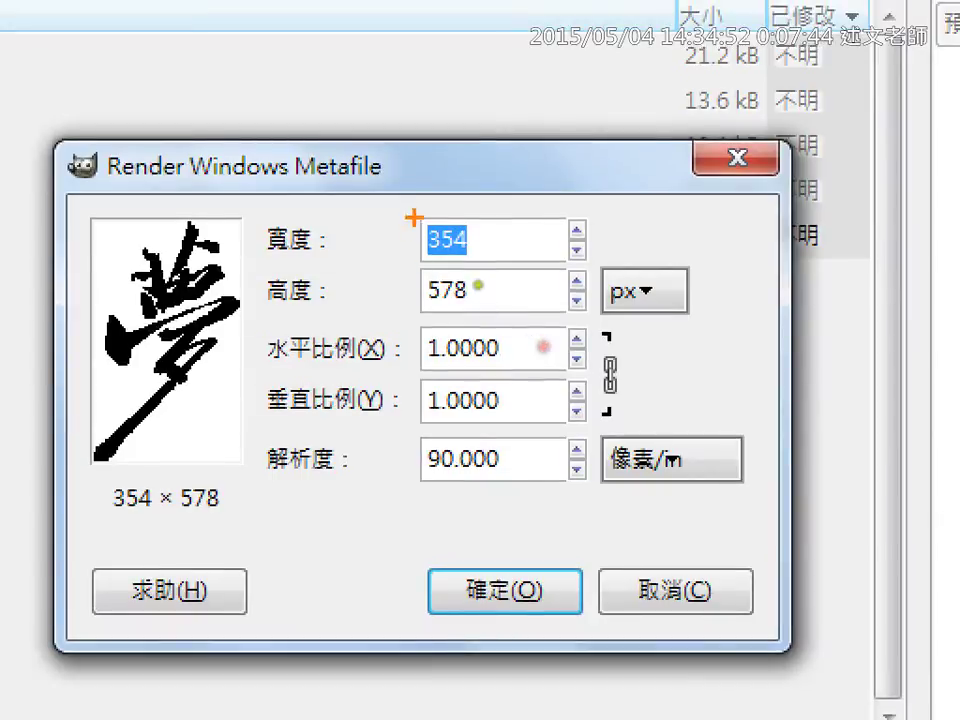
mouse_move(432, 183)
left_mouse_down()
mouse_move(447, 193)
mouse_move(500, 140)
left_mouse_up()
left_click_drag(503, 268, 562, 212)
left_click_drag(531, 460, 580, 415)
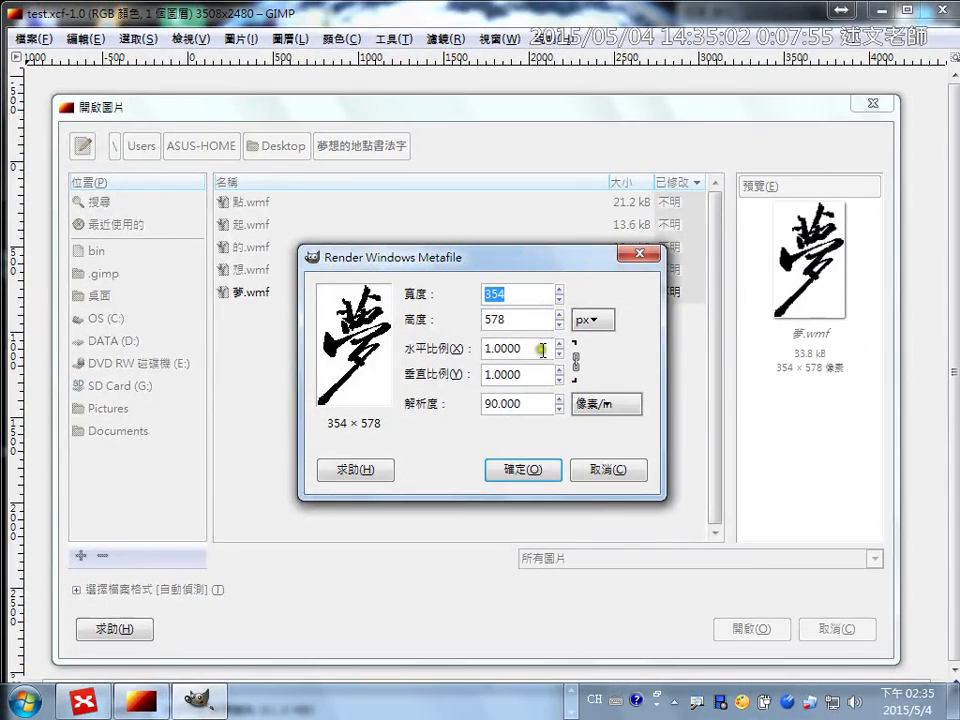
Set the metafile's rendering resolution to 300 pixels/in and import the 夢 character
left_click_drag(562, 458, 409, 462)
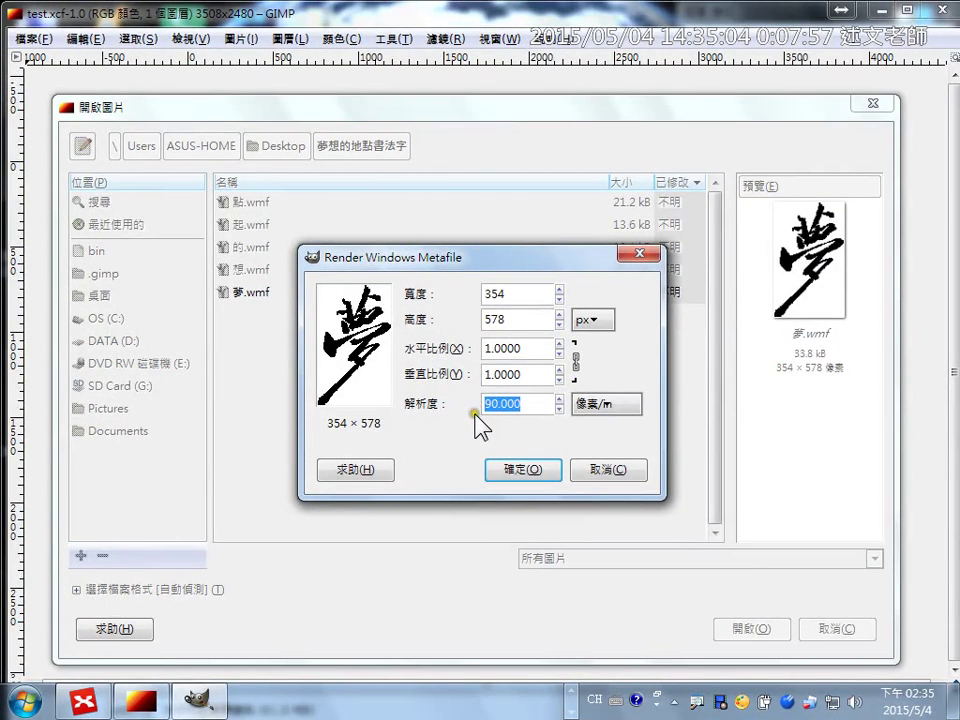
type("300")
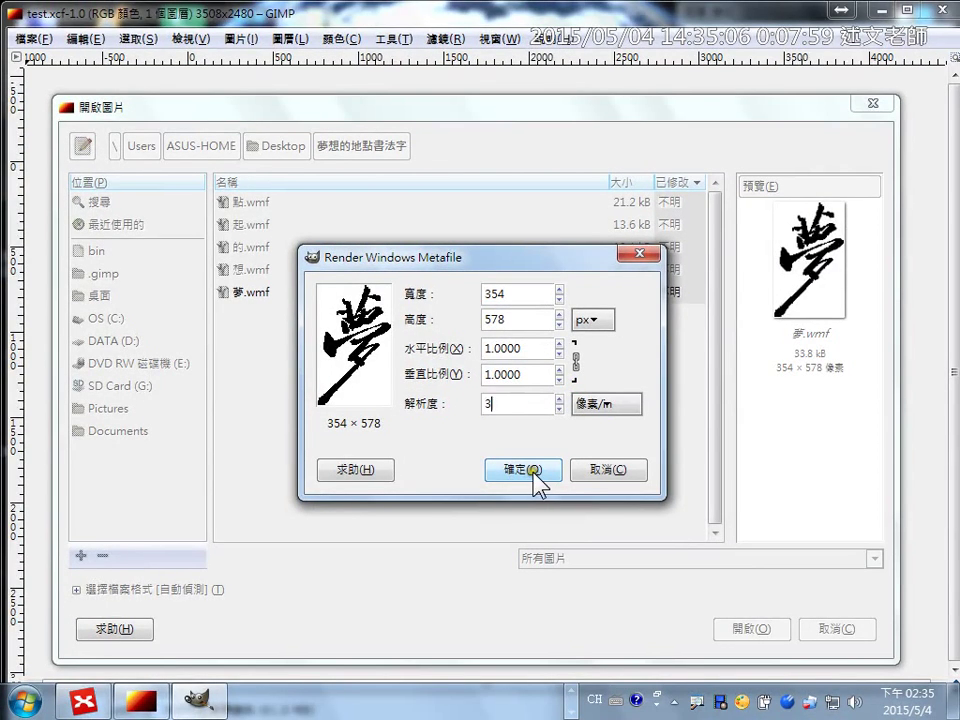
left_click(530, 470)
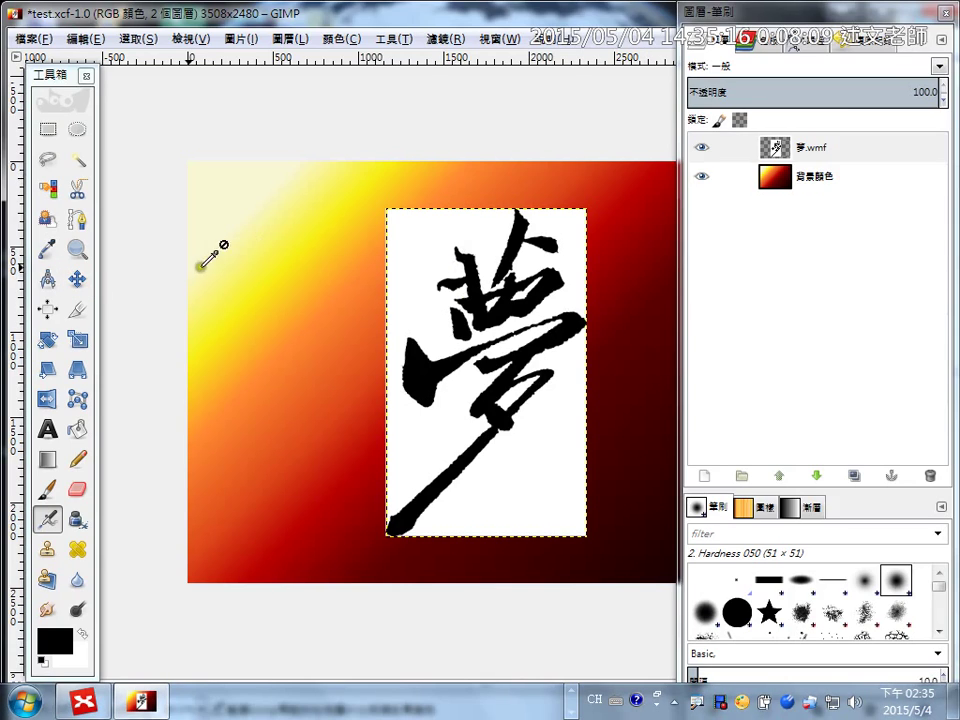
Move the 夢.wmf layer from the middle to the upper-left corner of the image, partly past its edges
left_click(74, 283)
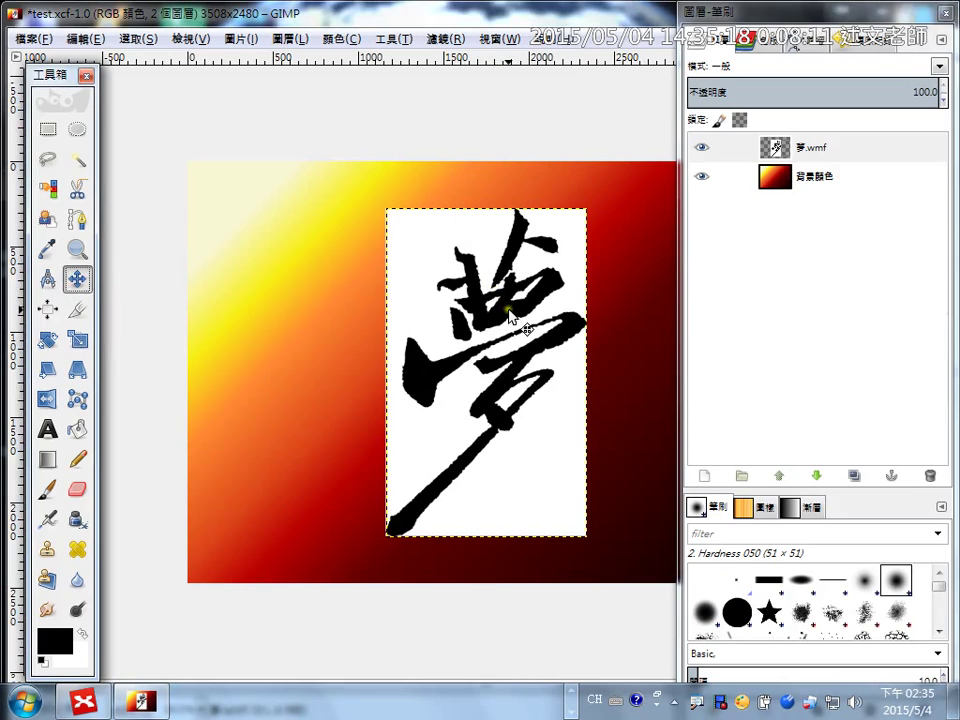
left_click_drag(492, 287, 305, 255)
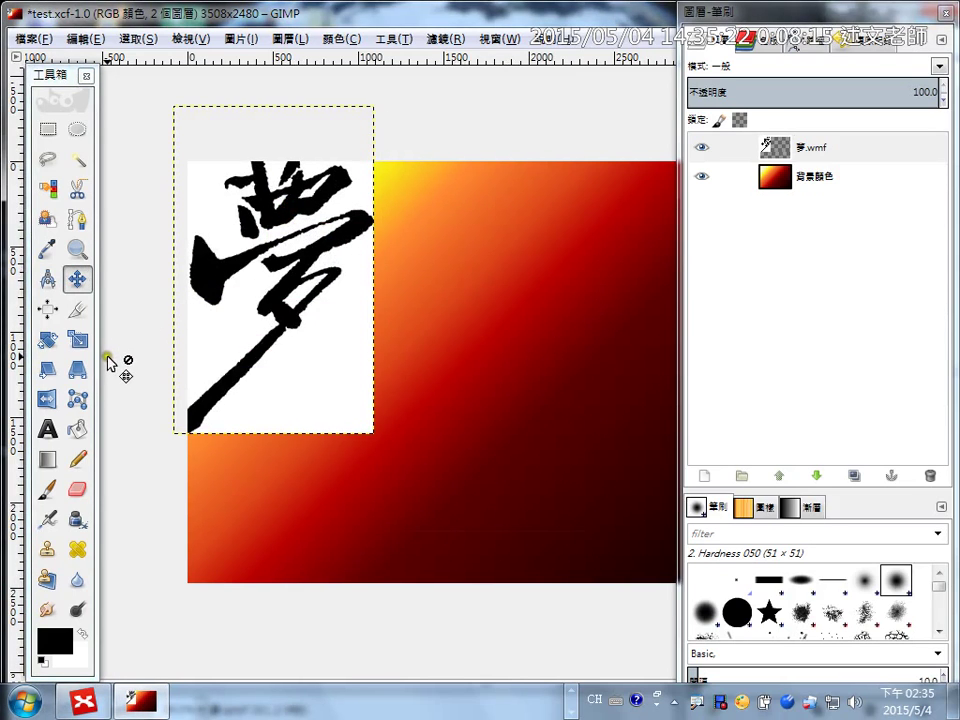
mouse_move(67, 345)
left_mouse_down()
mouse_move(90, 330)
mouse_move(93, 355)
left_mouse_up()
left_click_drag(108, 257, 135, 241)
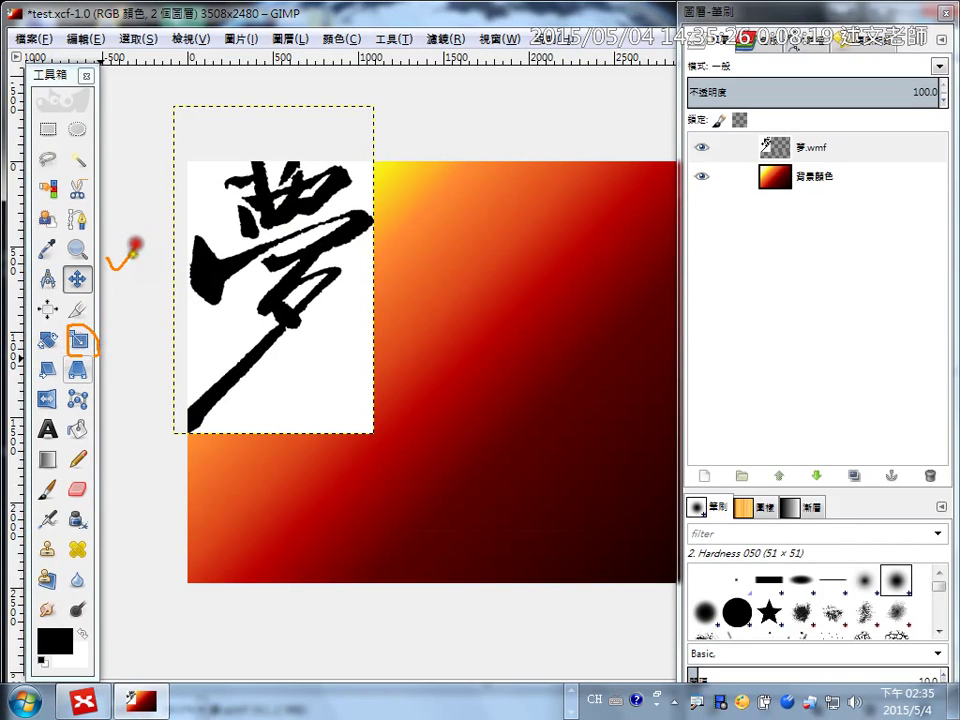
left_click_drag(98, 333, 135, 320)
key("Escape")
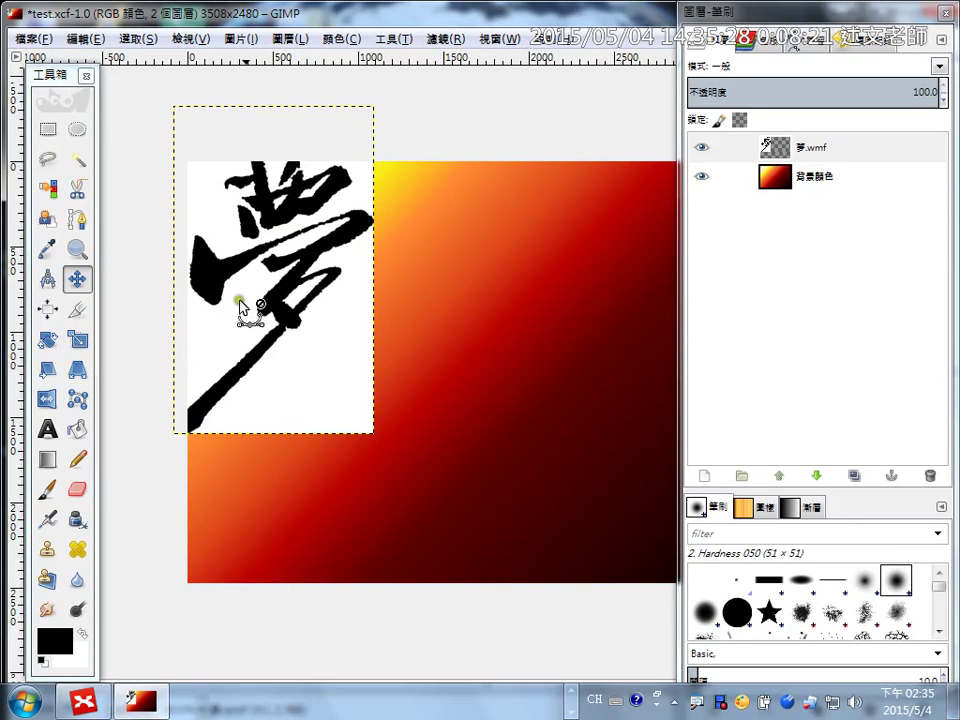
Scale the 夢.wmf layer down to 671 × 1097 px
left_click(80, 342)
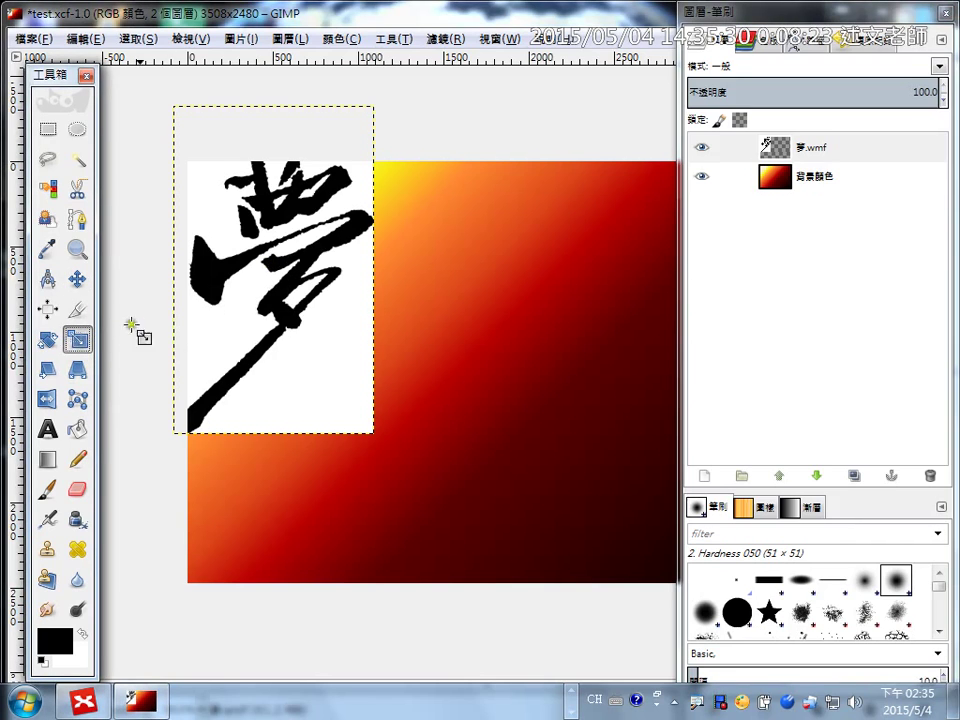
left_click(268, 262)
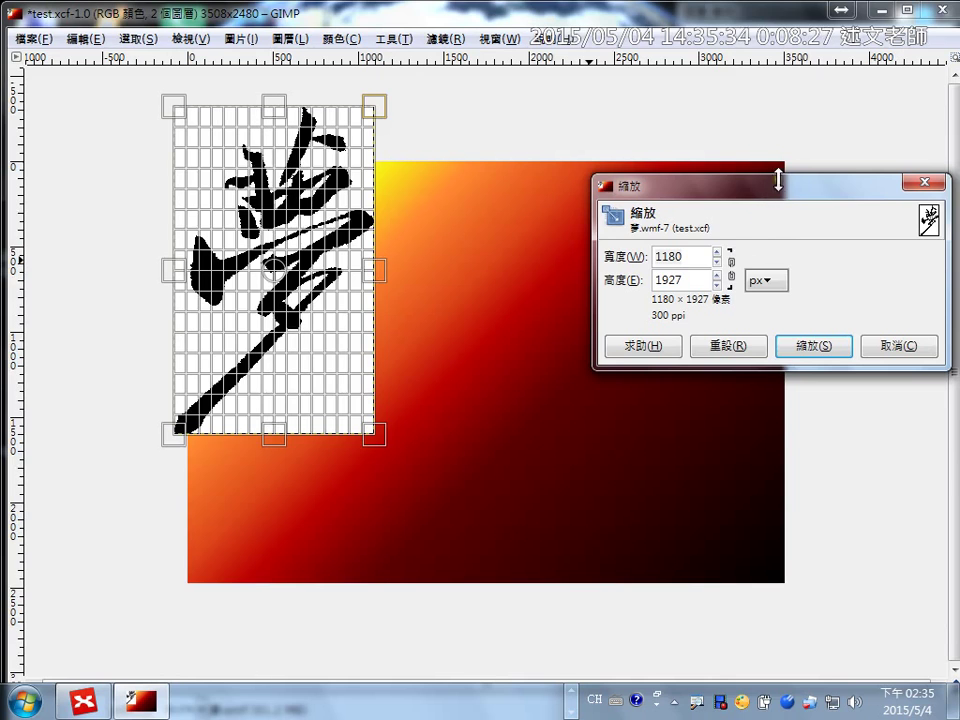
left_click_drag(782, 192, 754, 165)
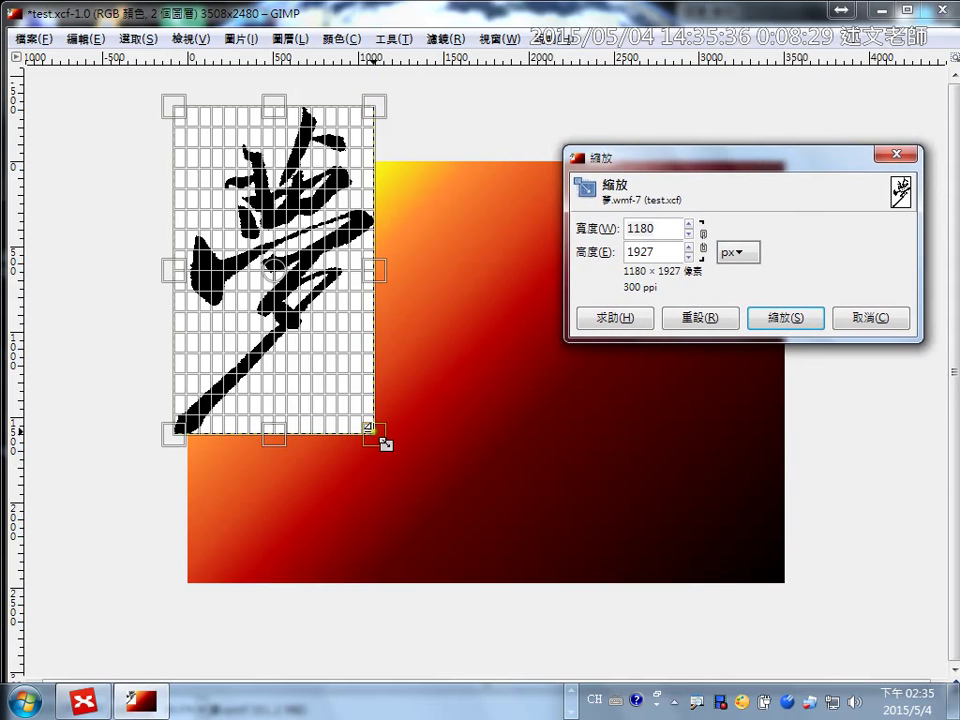
left_click_drag(380, 440, 357, 285)
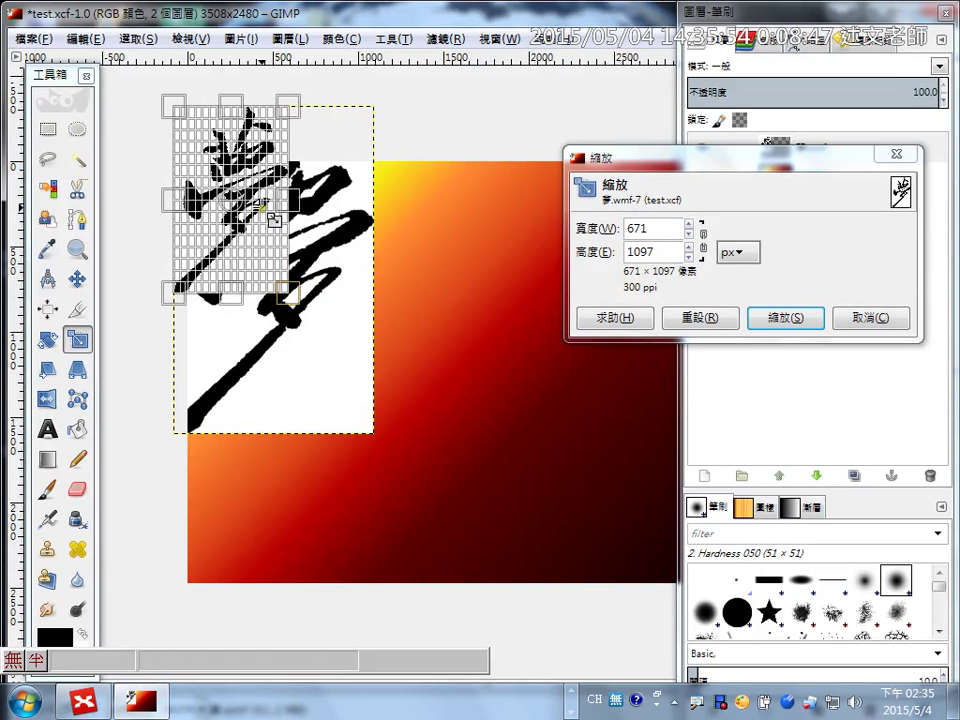
key("Return")
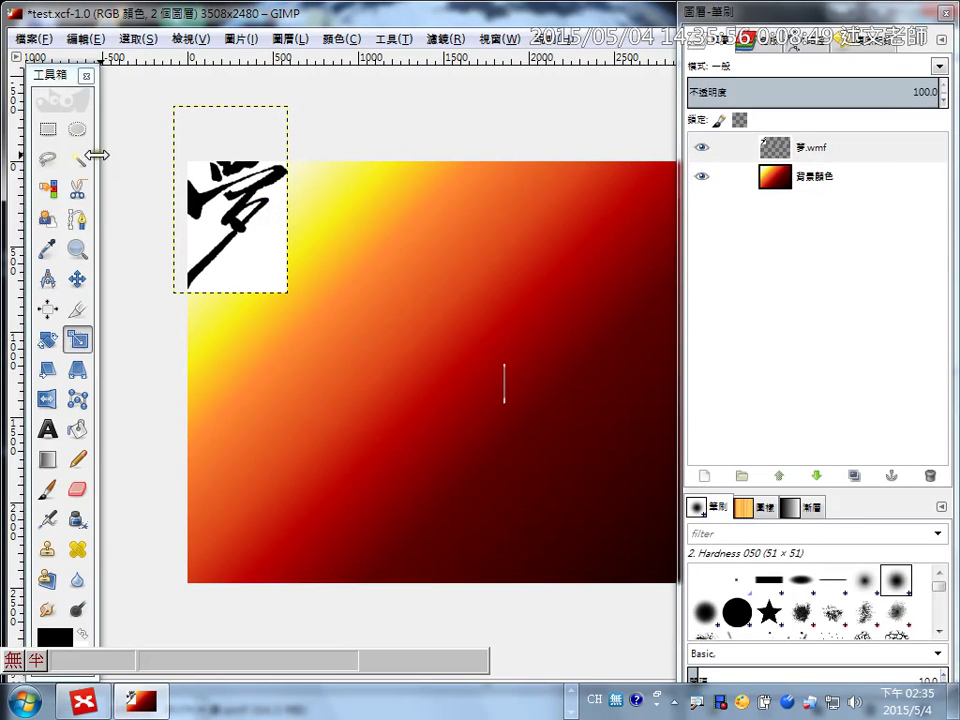
Reposition the reduced 夢.wmf layer so the whole character sits just inside the image's upper-left corner
left_click(77, 279)
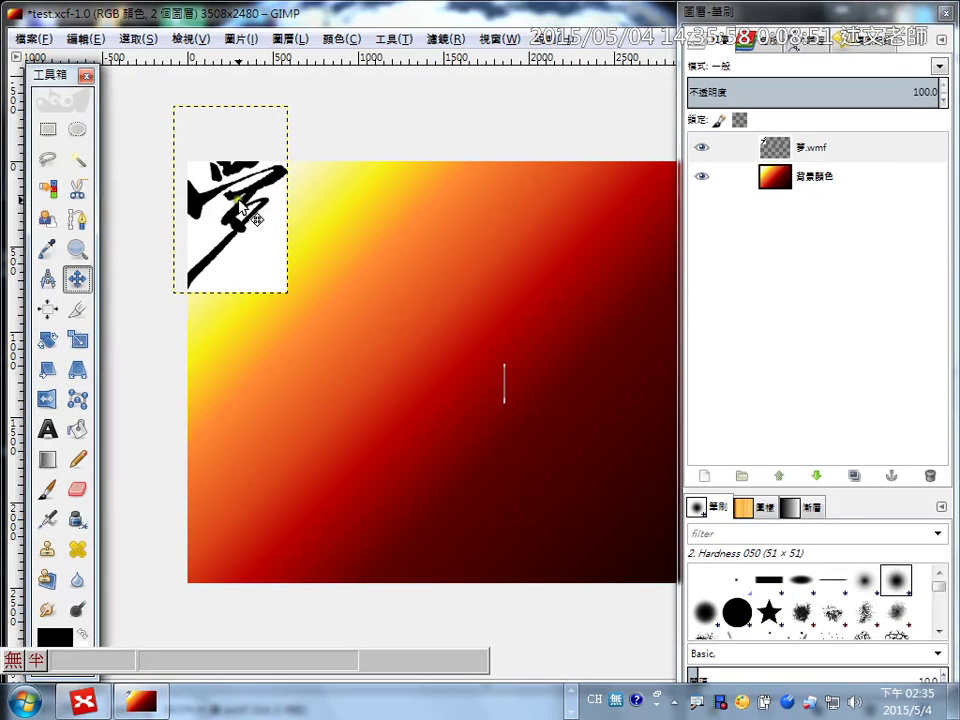
left_click_drag(241, 203, 292, 273)
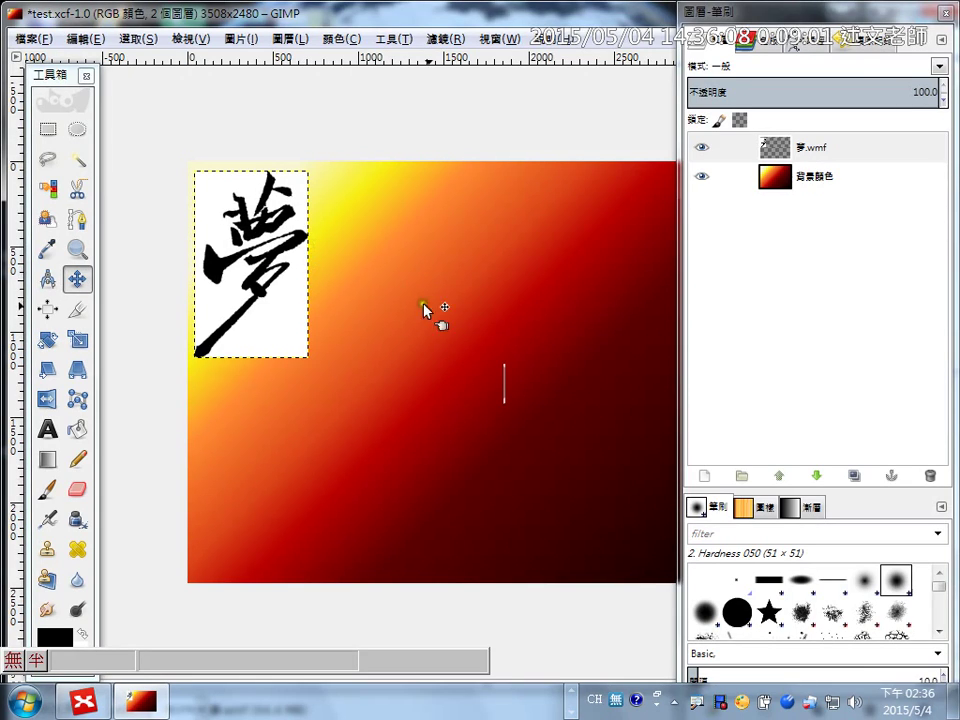
left_click(940, 67)
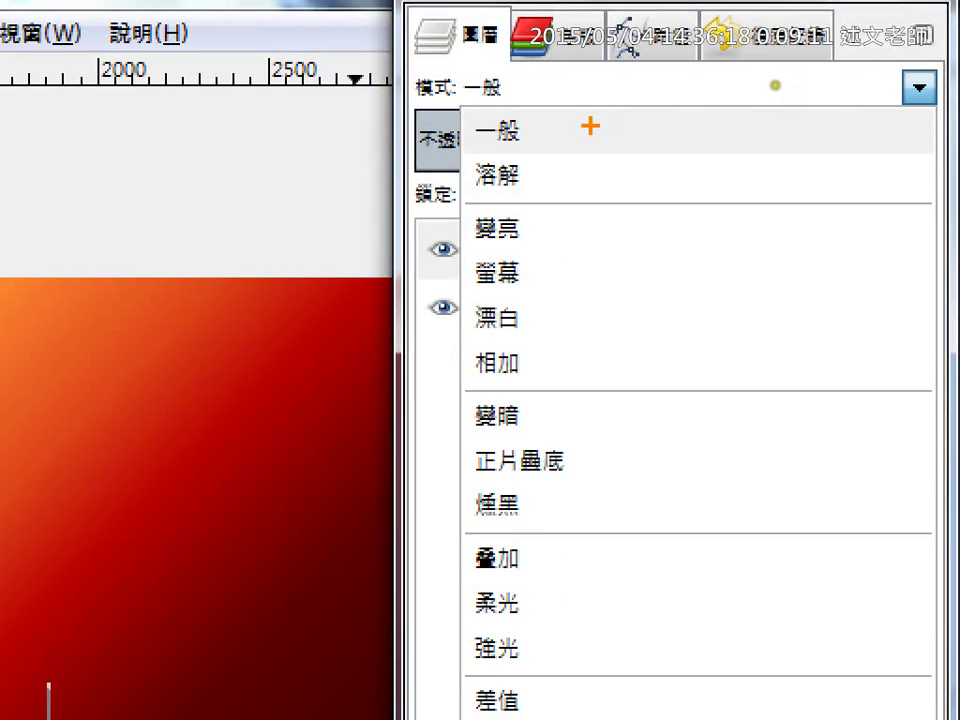
left_click_drag(578, 125, 673, 92)
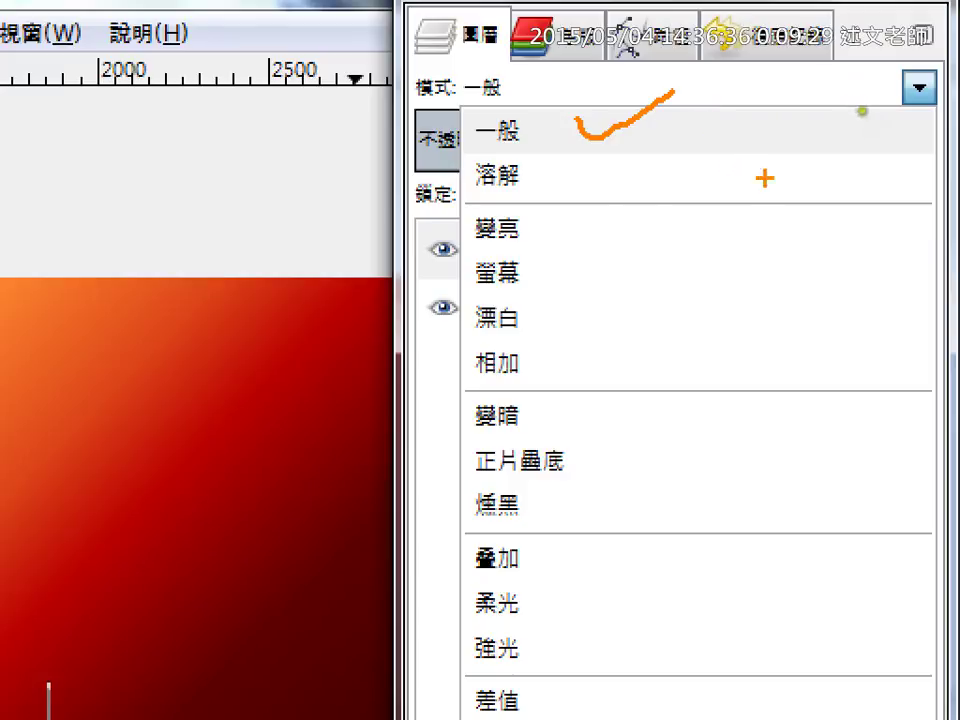
left_click(936, 66)
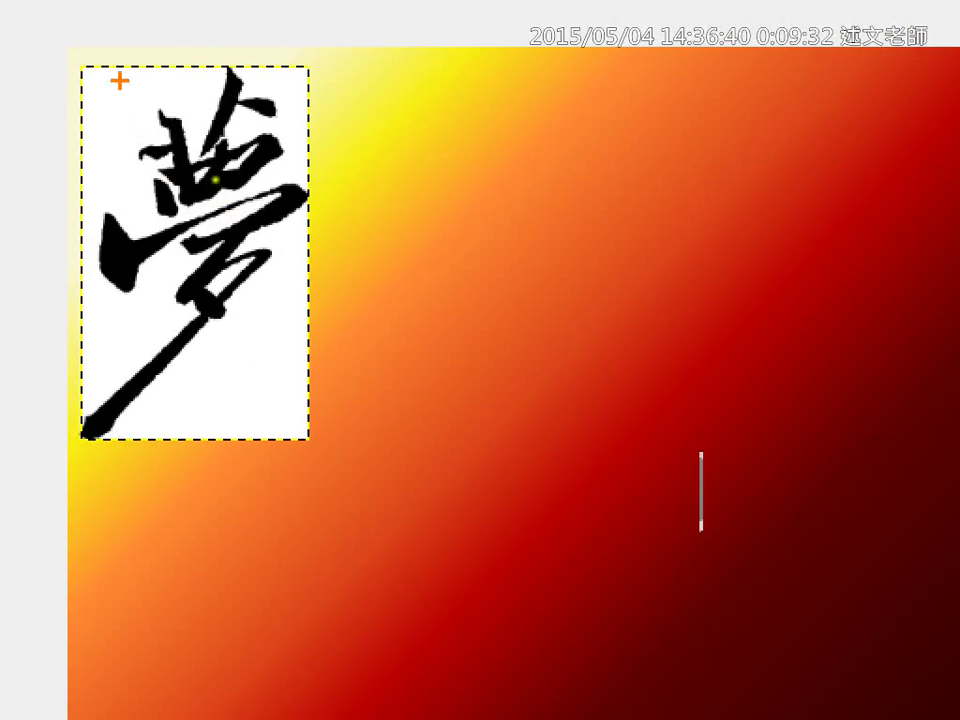
left_click_drag(119, 80, 189, 47)
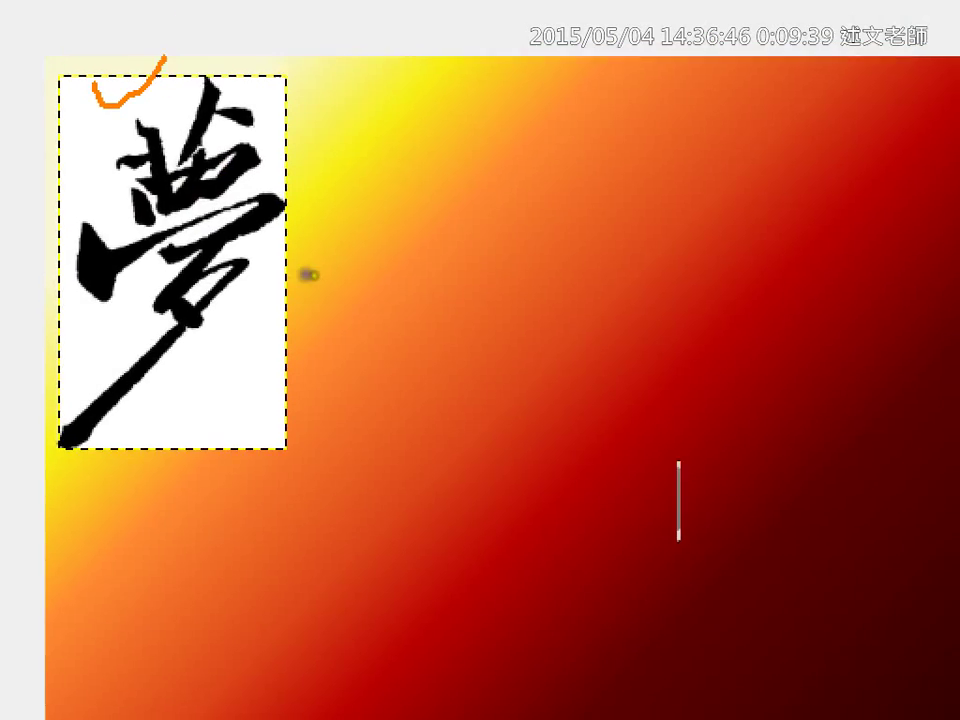
left_click(959, 230)
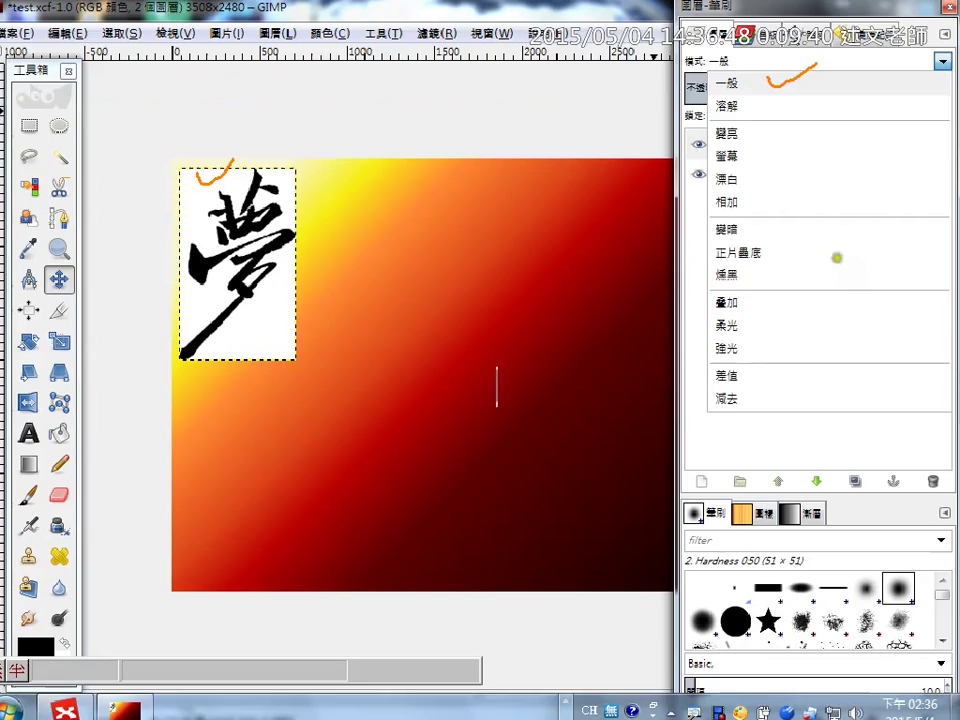
key("Escape")
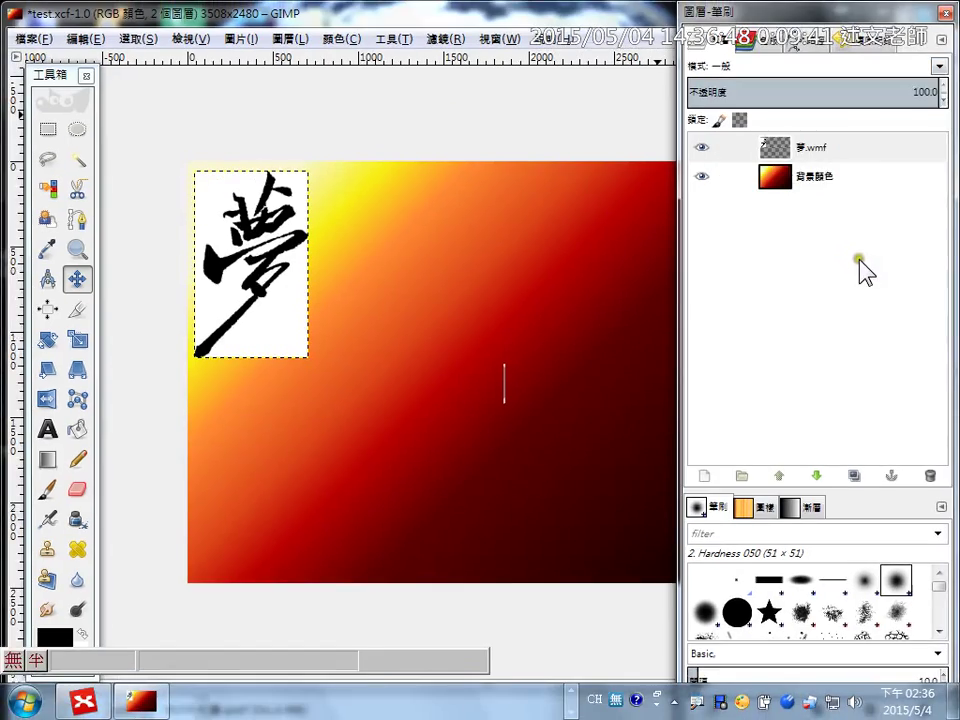
Set the 夢.wmf layer's blend mode to 正片疊底 (Multiply) to drop out its white background
left_click(810, 67)
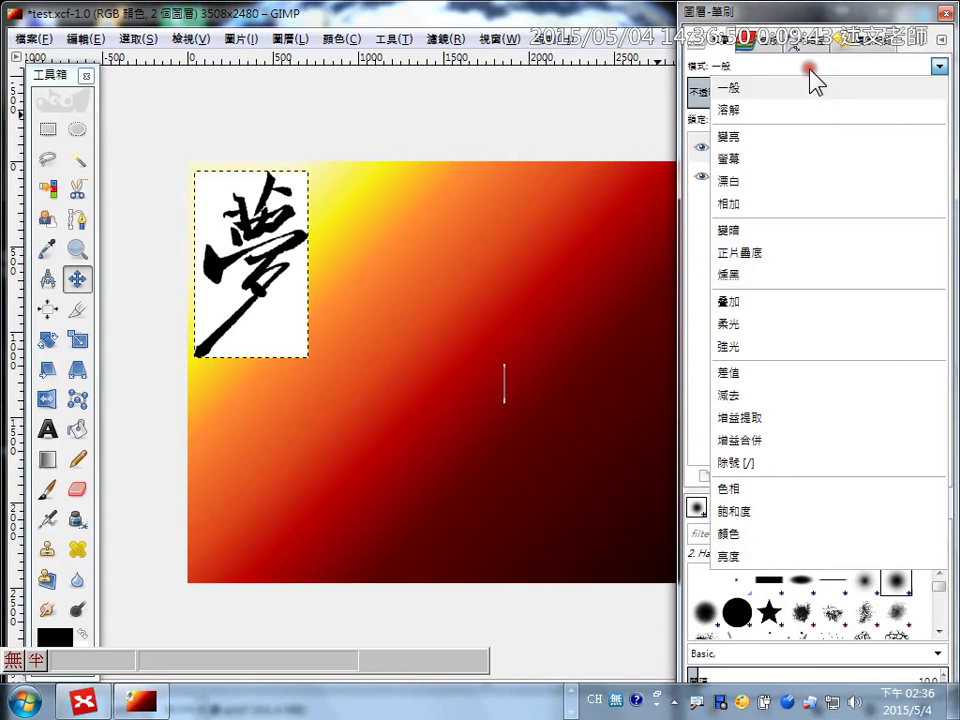
left_click(782, 252)
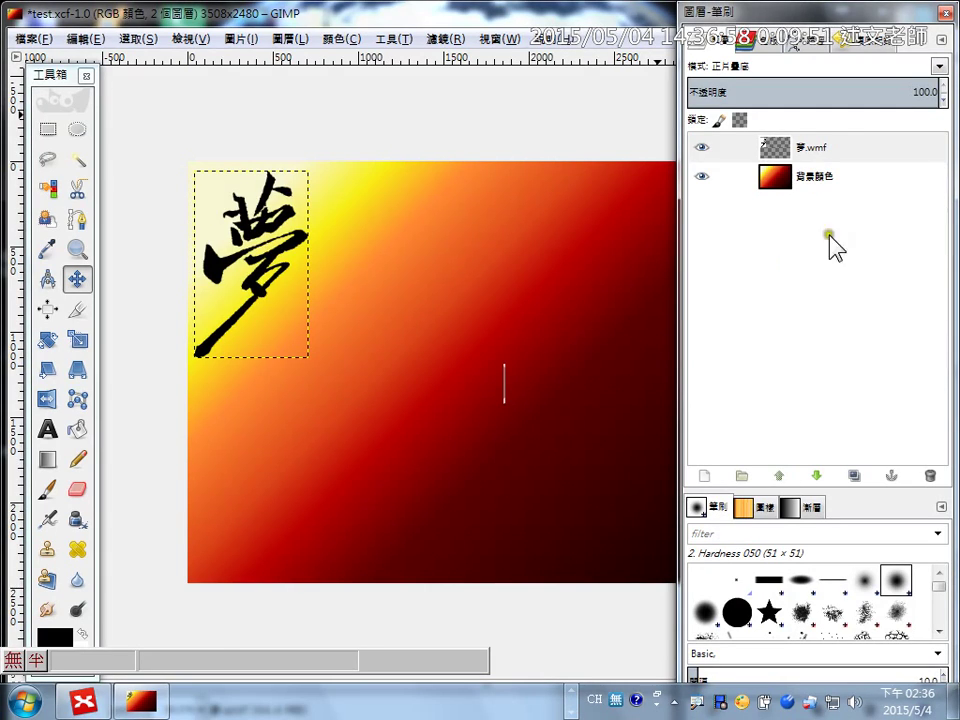
left_click(938, 65)
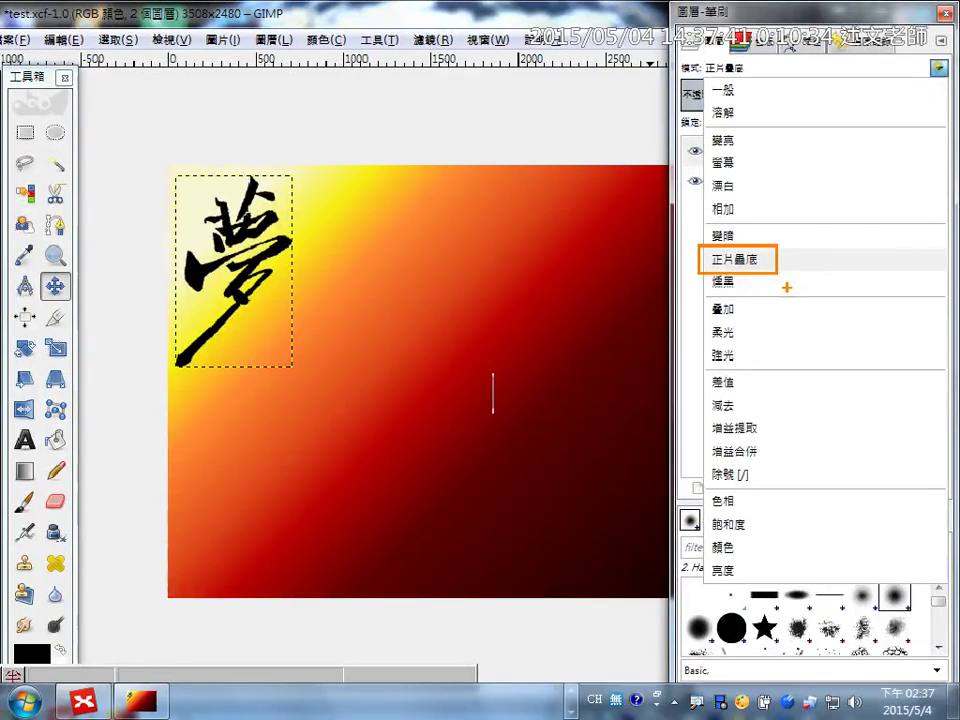
left_click(560, 464)
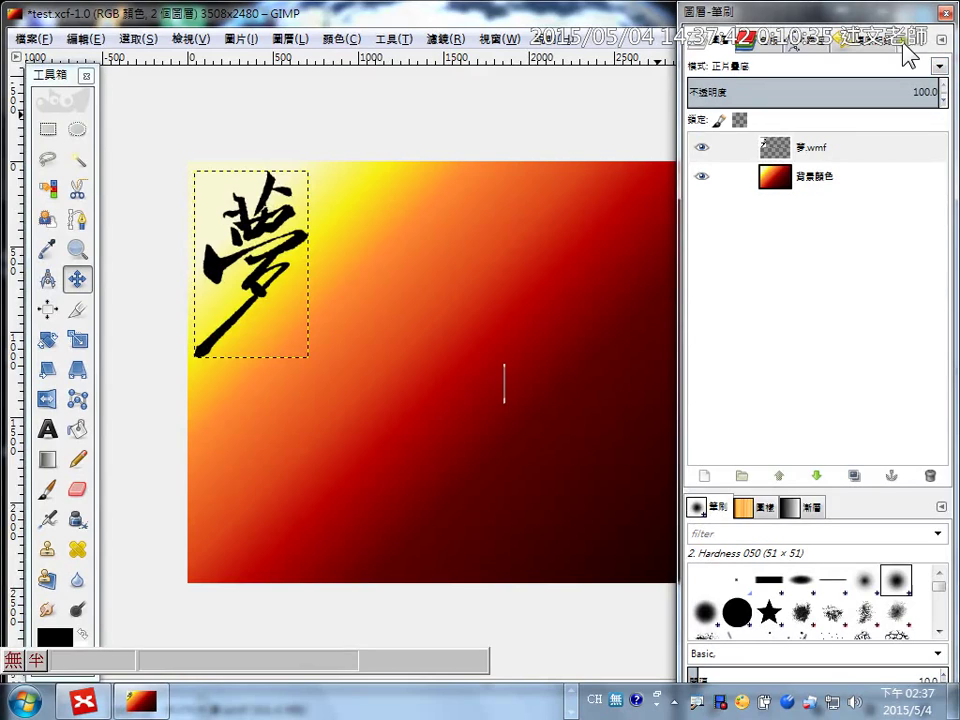